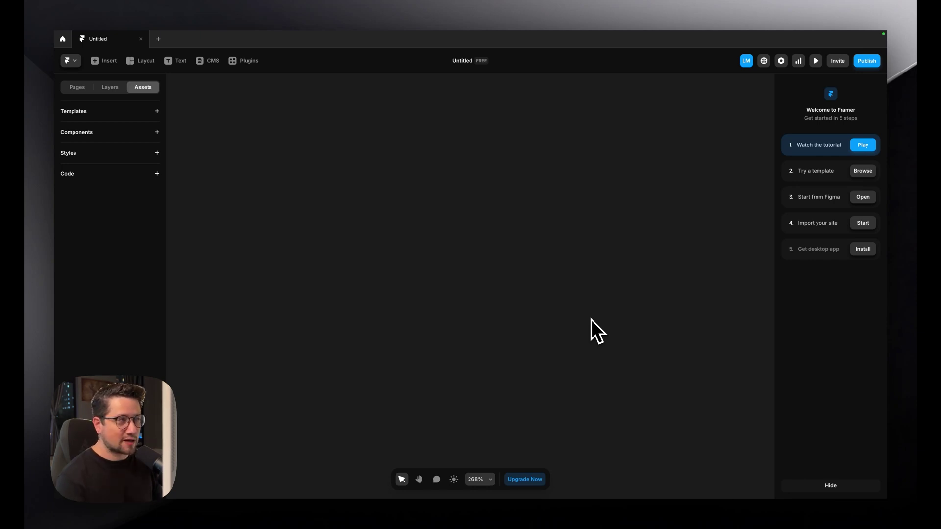
# - Add a text layer reading "Compre agora" on the empty canvas beside the Desktop frame
pyautogui.scroll(-10, 358, 223)
pyautogui.scroll(3, 636, 124)
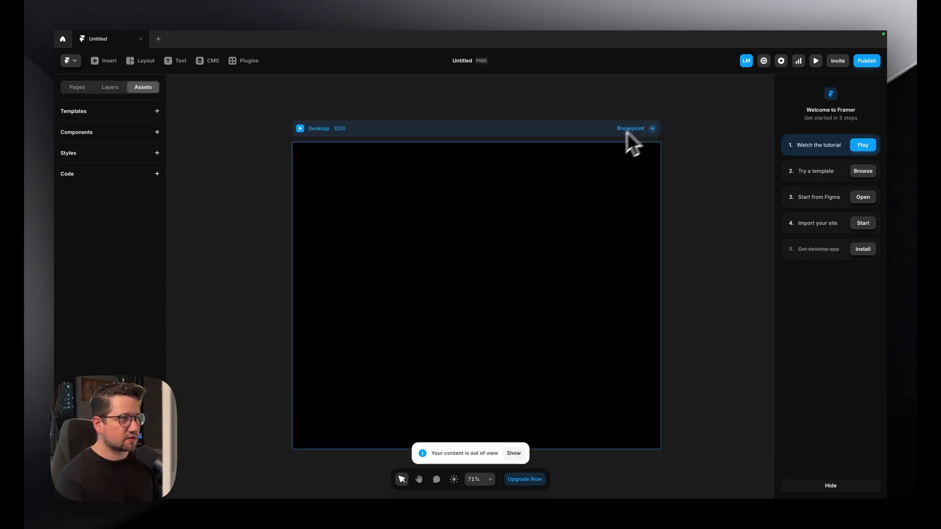
pyautogui.scroll(-3, 387, 149)
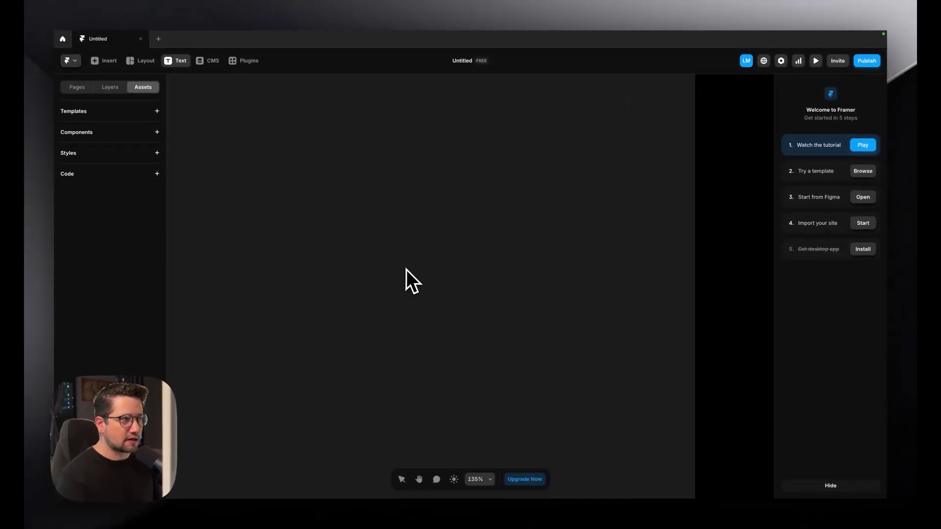
pyautogui.click(412, 250)
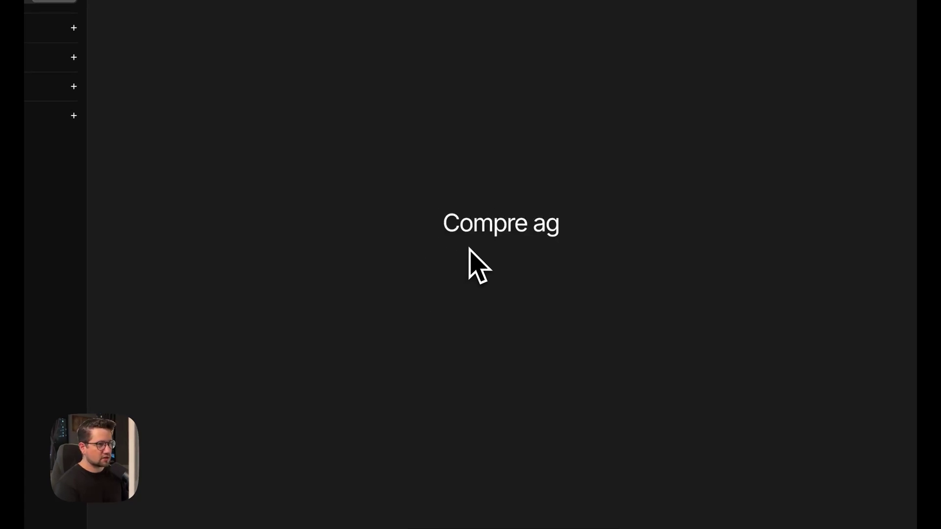
# - Wrap the "Compre agora" text in a stack and set the stack's padding to 20
pyautogui.scroll(-4, 429, 244)
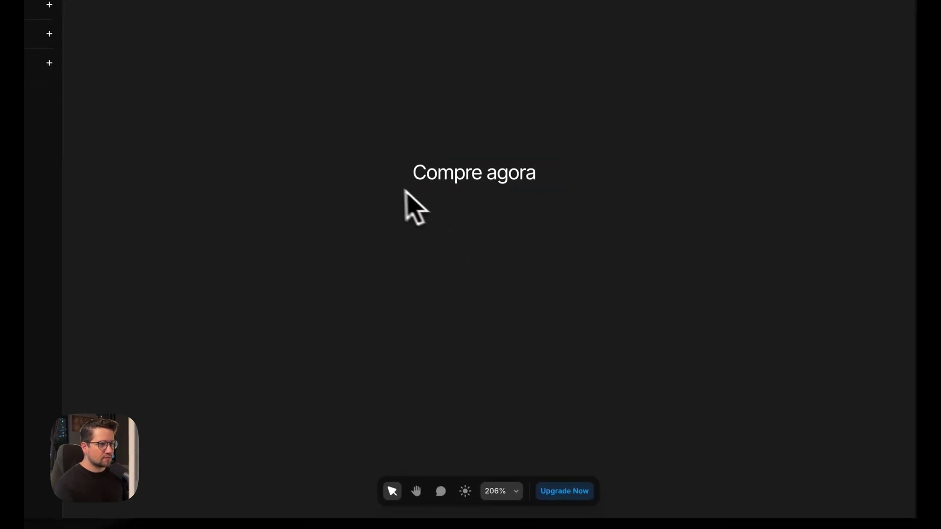
pyautogui.scroll(5, 580, 242)
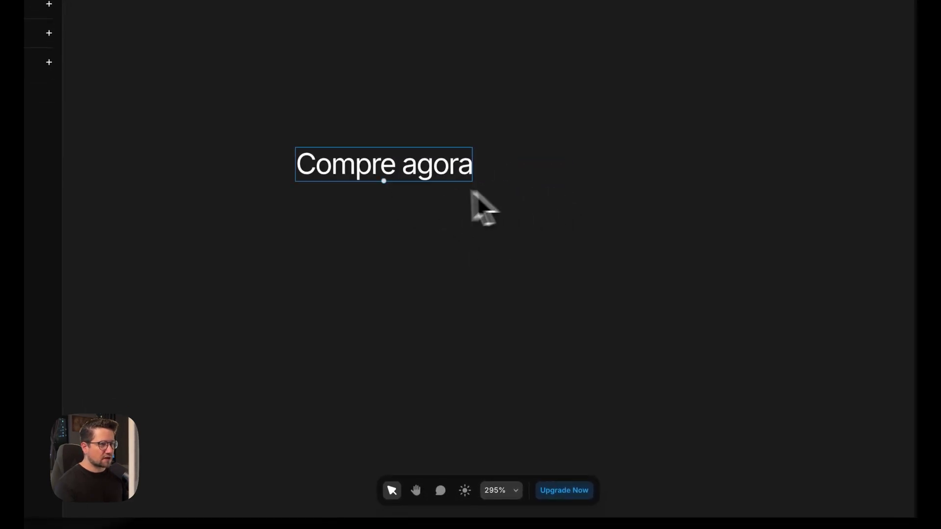
pyautogui.rightClick(366, 166)
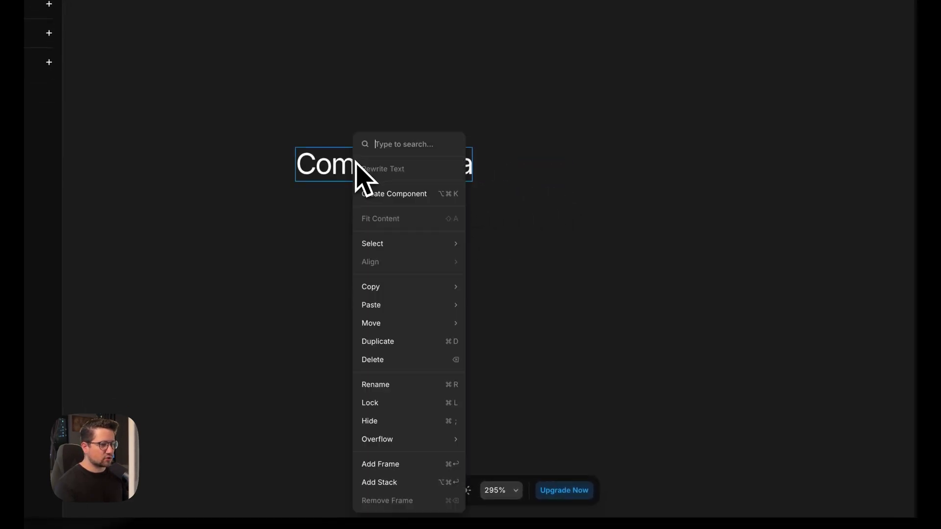
pyautogui.click(392, 482)
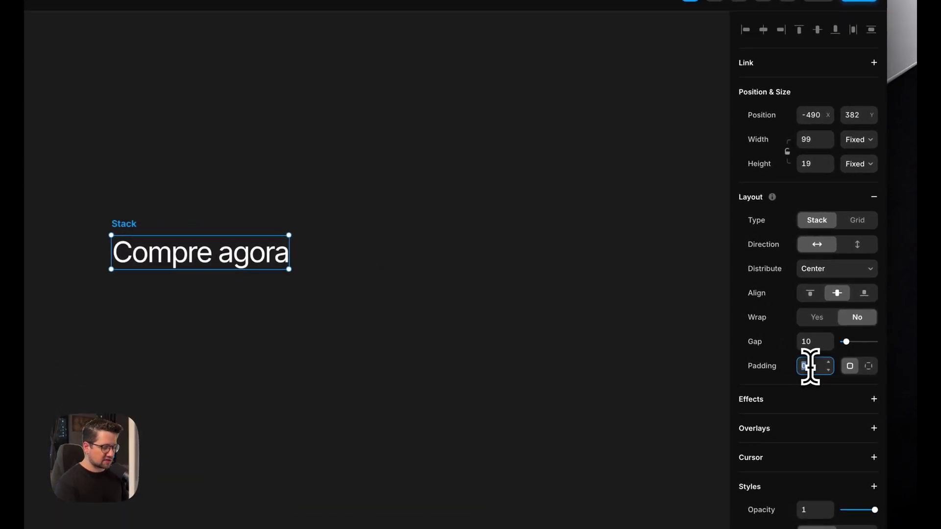
pyautogui.click(823, 328)
pyautogui.write('20')
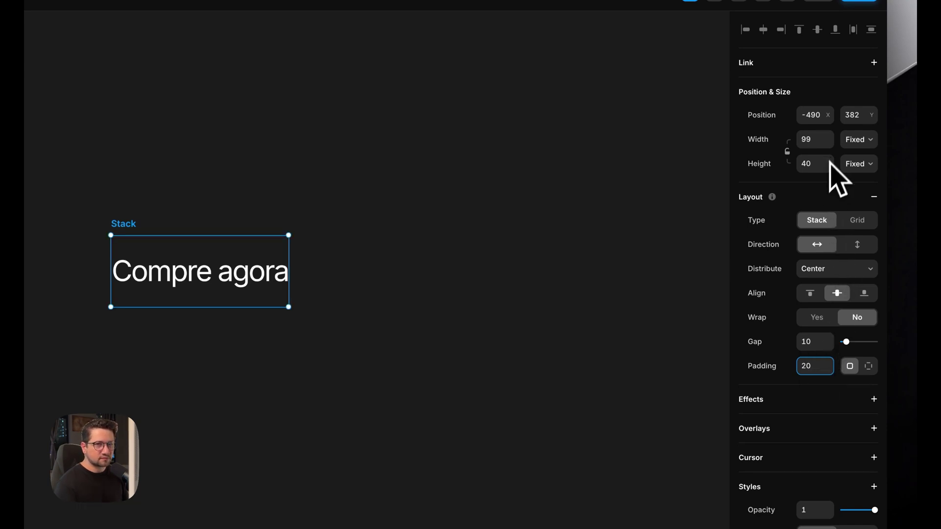
# - Fit the stack's width to its content, and return the width setting to Fixed at that size
pyautogui.click(857, 139)
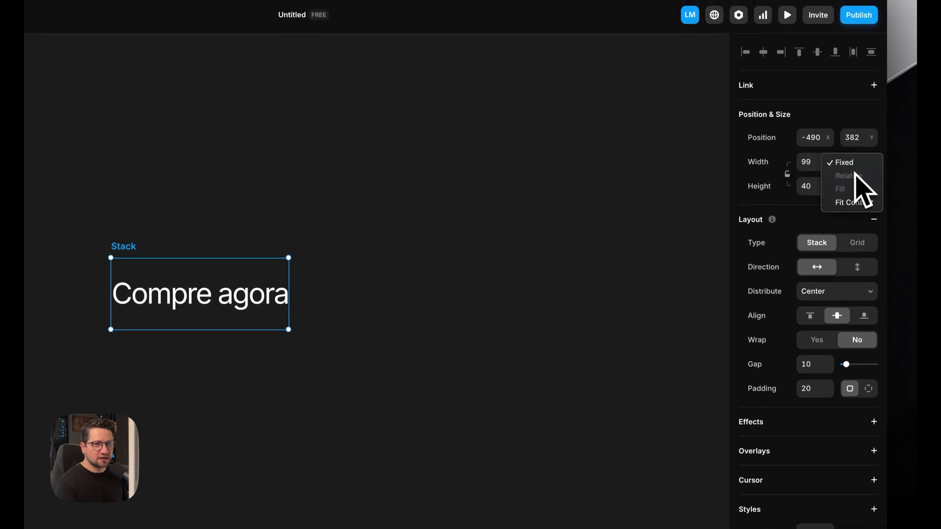
pyautogui.click(854, 202)
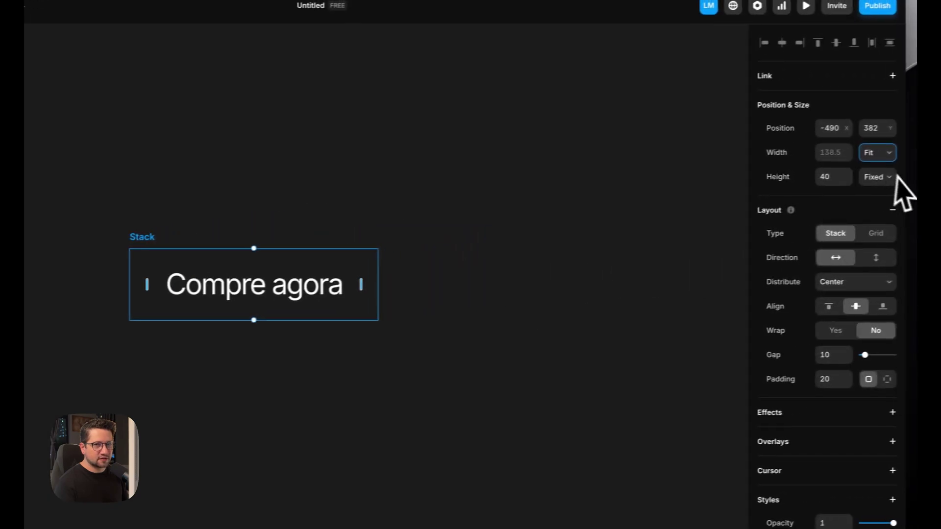
pyautogui.click(876, 152)
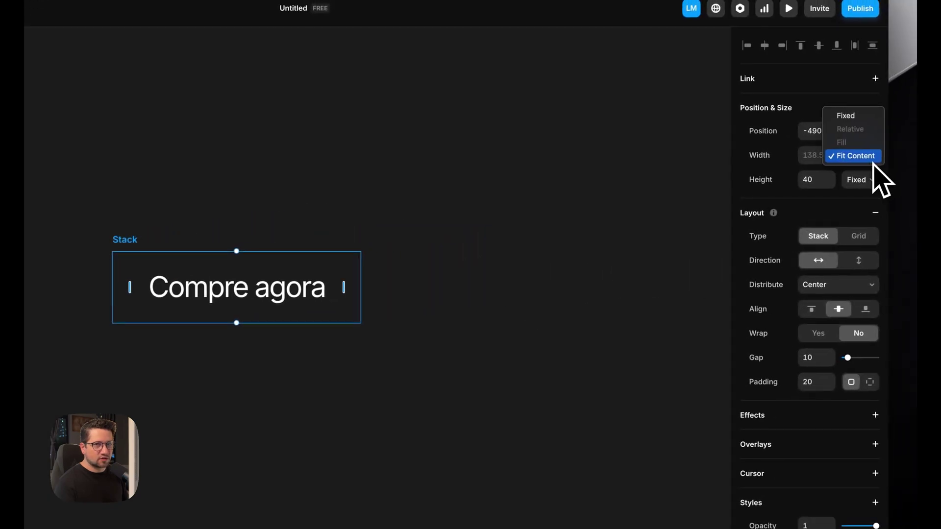
pyautogui.click(864, 111)
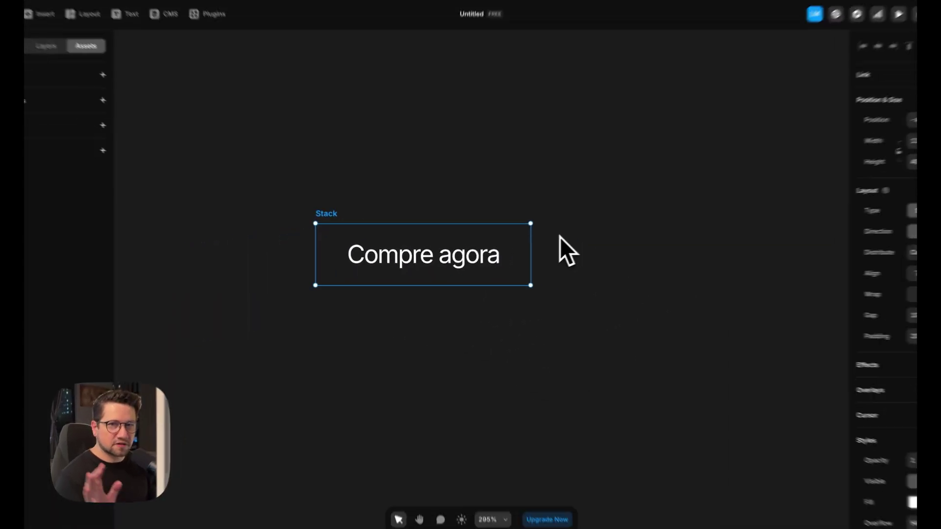
# - Rename the stack around the "Compre agora" text as btn
pyautogui.scroll(-2, 547, 243)
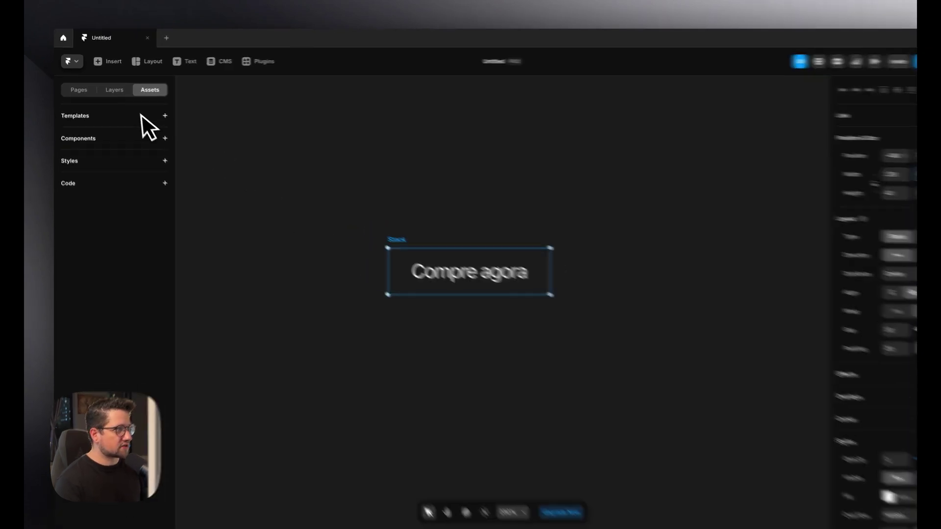
pyautogui.click(113, 92)
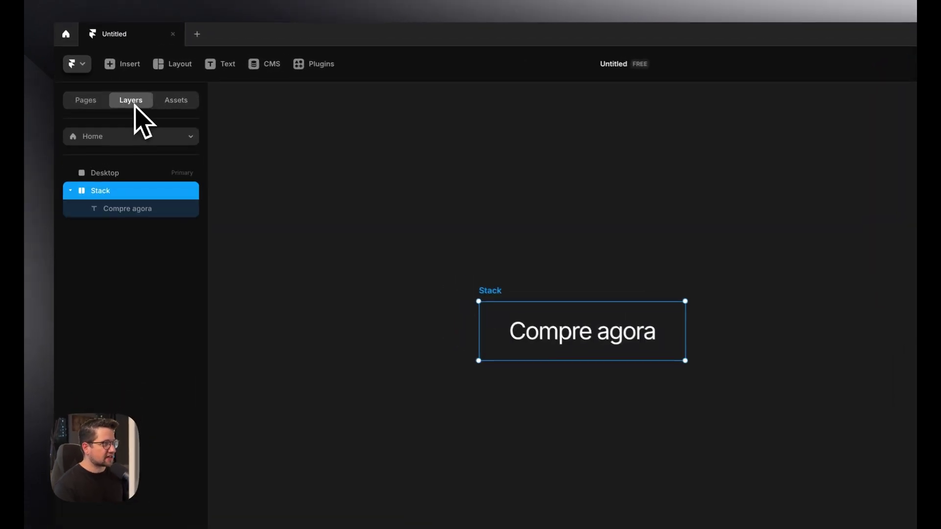
pyautogui.doubleClick(92, 166)
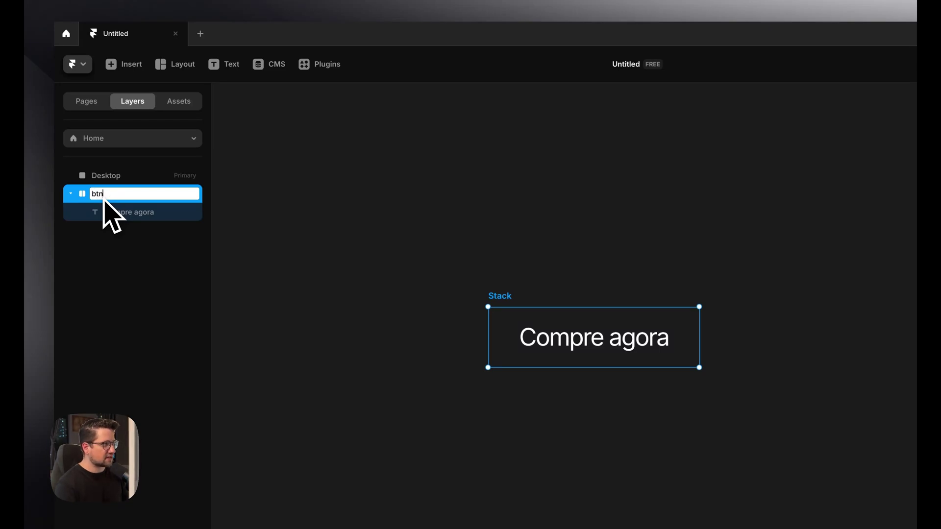
pyautogui.press('Return')
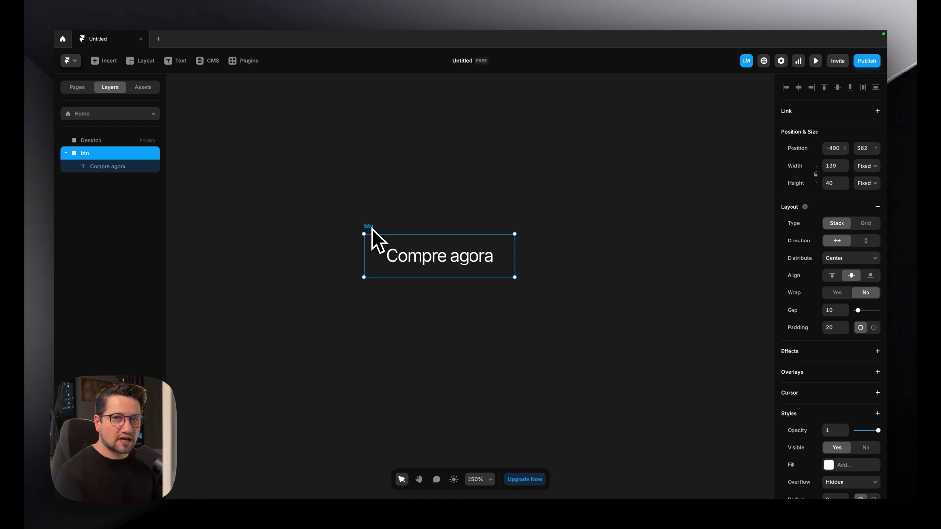
# - Turn the btn stack into a component named btn-magic-button and rename its primary variant as btn-mb
pyautogui.rightClick(372, 229)
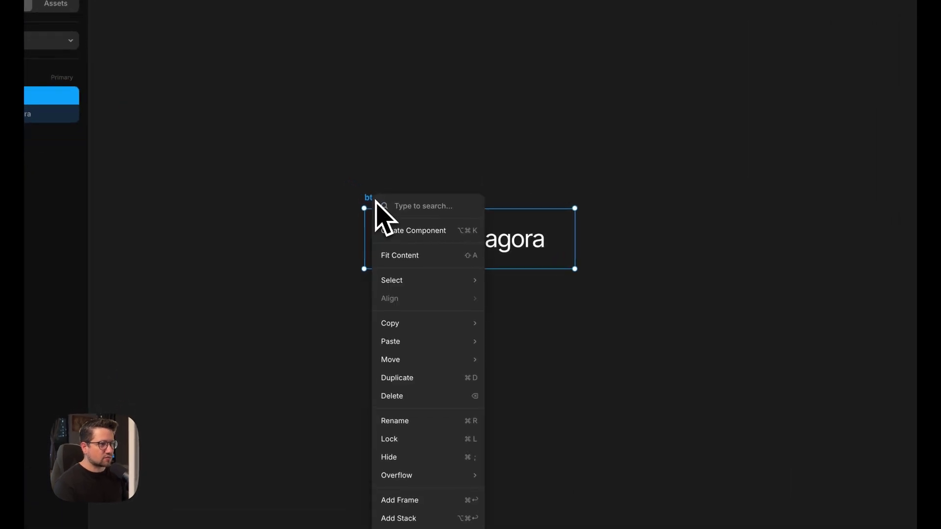
pyautogui.click(411, 230)
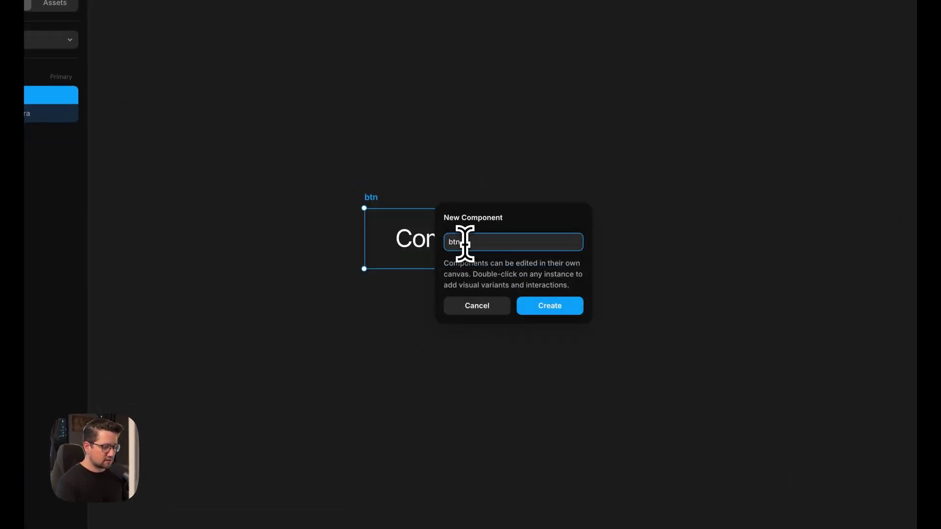
pyautogui.write('-magic')
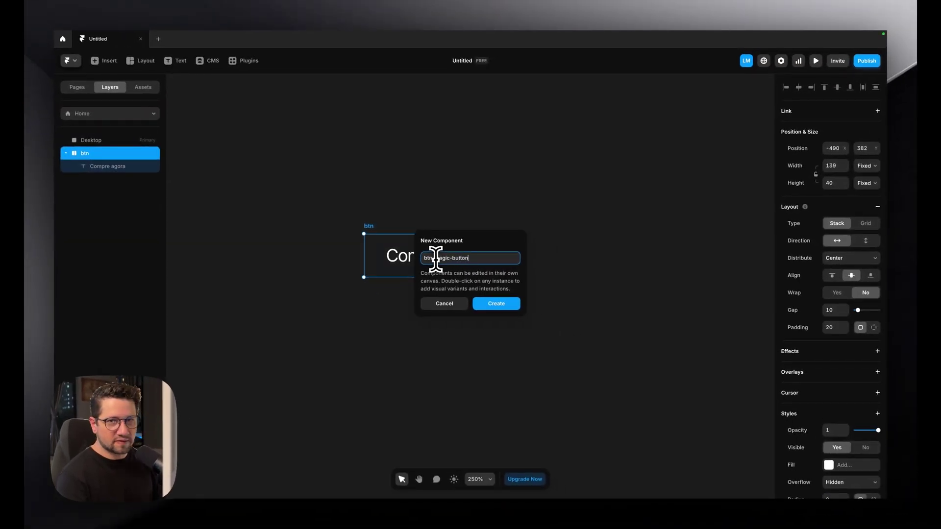
pyautogui.write('-button')
pyautogui.press('Return')
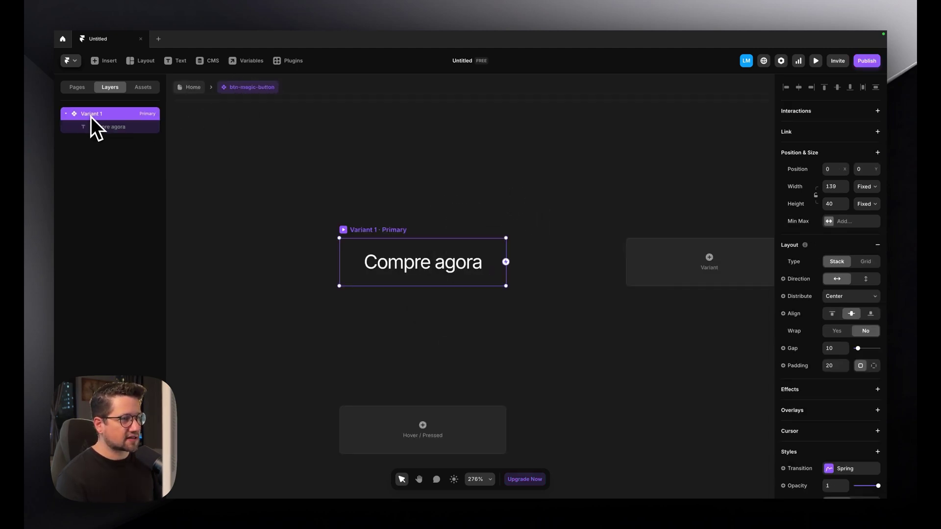
pyautogui.doubleClick(91, 115)
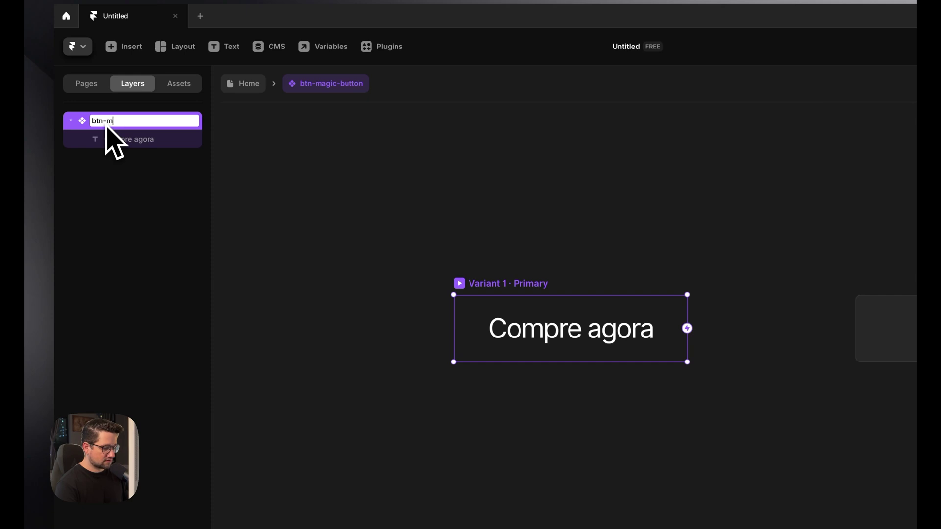
pyautogui.press('Return')
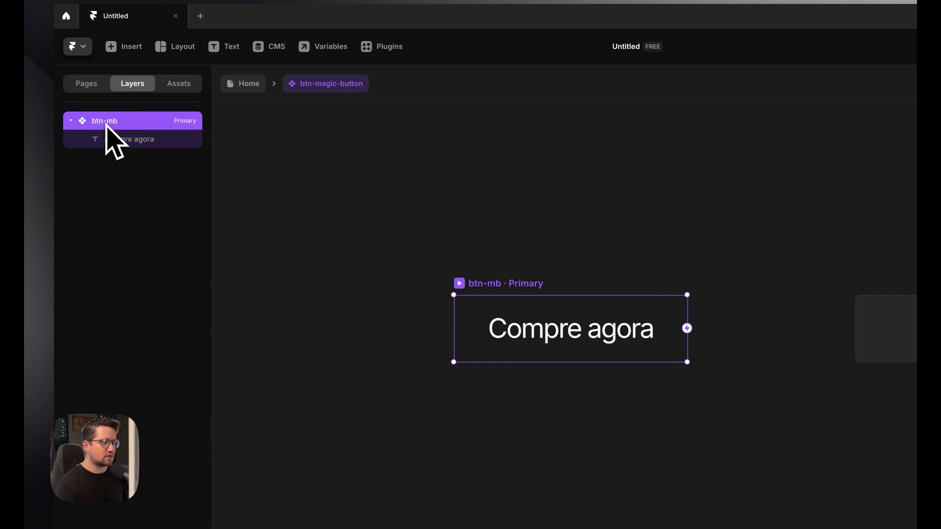
# - Draw a square frame about 141 × 141 over the btn-mb variant
pyautogui.scroll(-2, 615, 300)
pyautogui.scroll(5, 547, 341)
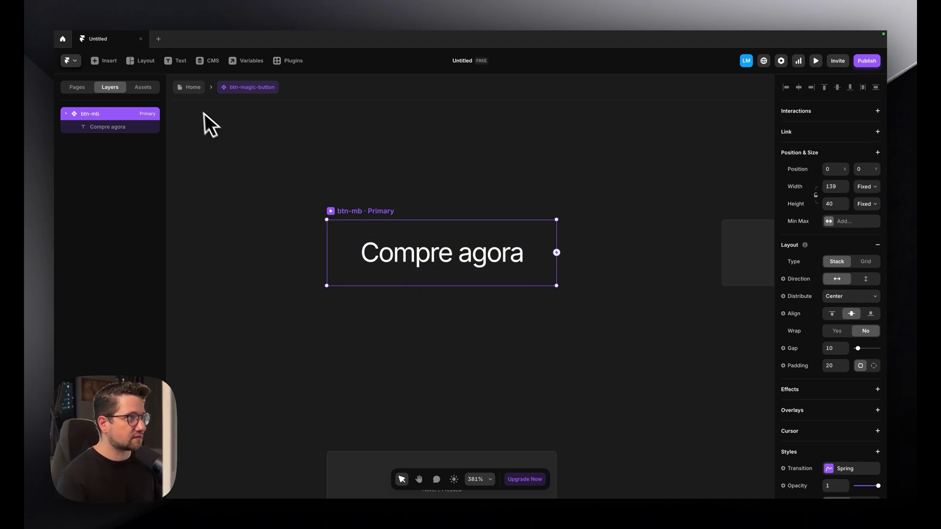
pyautogui.click(147, 60)
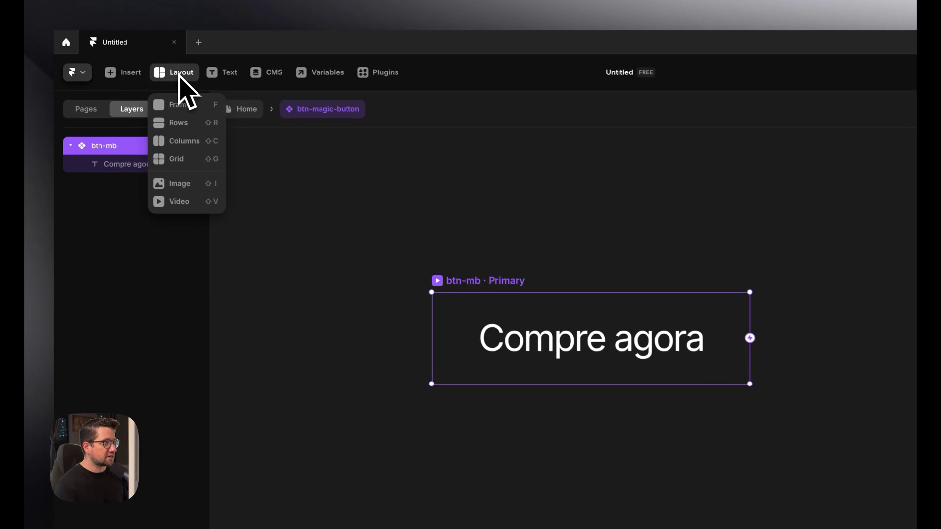
pyautogui.click(176, 106)
pyautogui.scroll(-3, 504, 267)
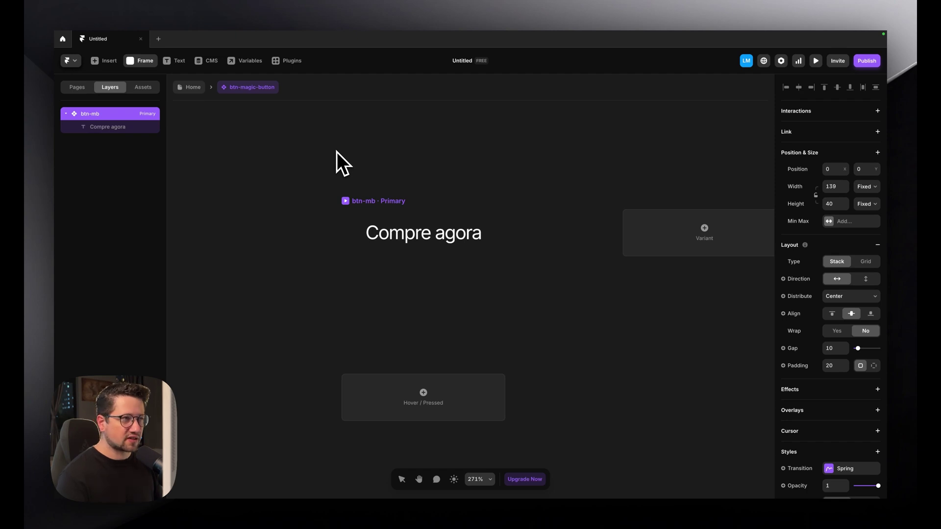
pyautogui.moveTo(336, 151); pyautogui.dragTo(476, 293)
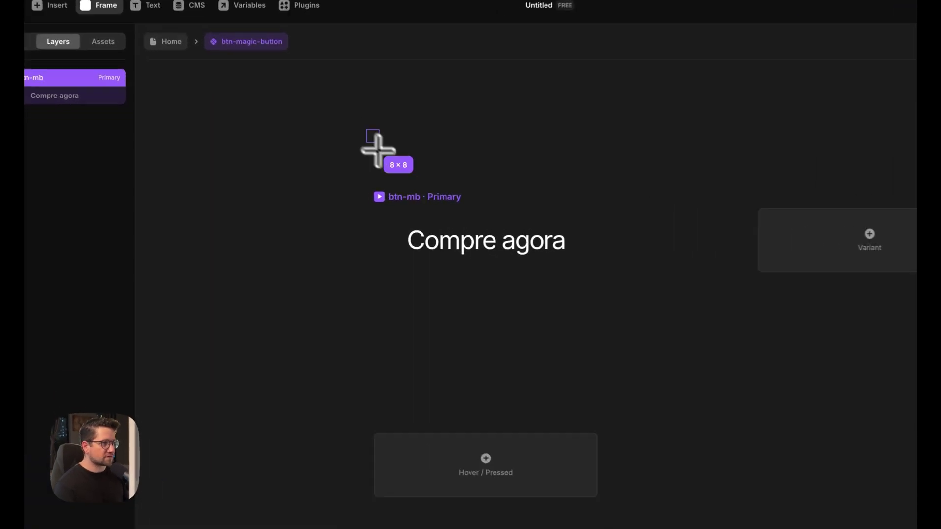
pyautogui.moveTo(566, 345); pyautogui.dragTo(602, 369)
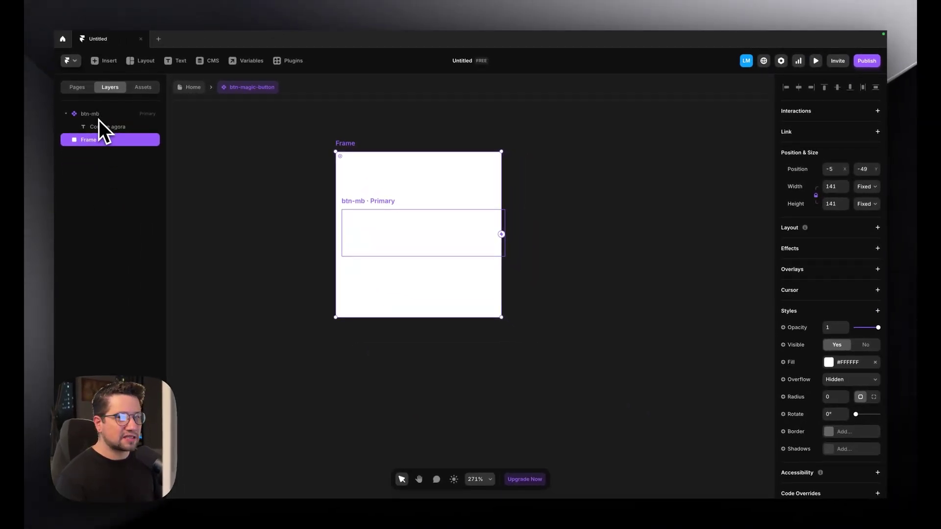
# - Nest the new frame inside the btn-mb variant, below the "Compre agora" text layer, and rename the frame layer
pyautogui.moveTo(93, 141); pyautogui.dragTo(99, 133)
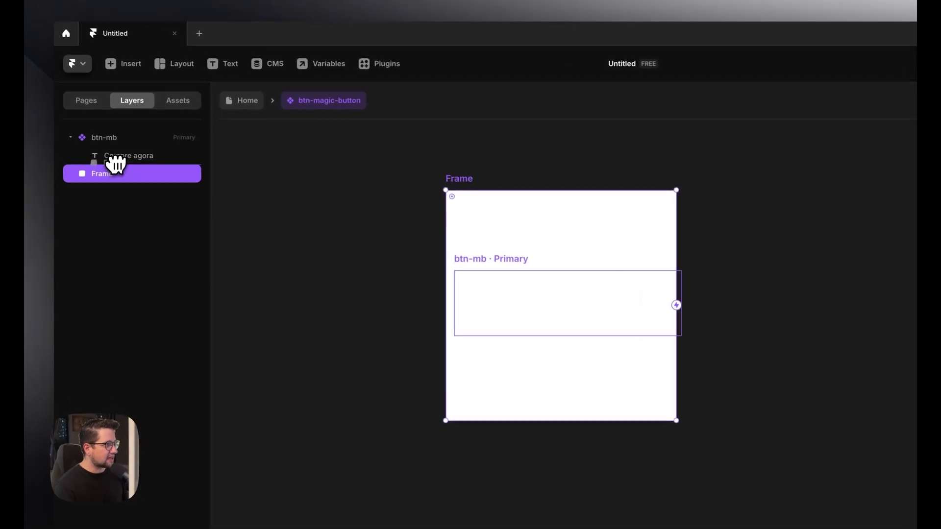
pyautogui.moveTo(116, 164); pyautogui.dragTo(111, 162)
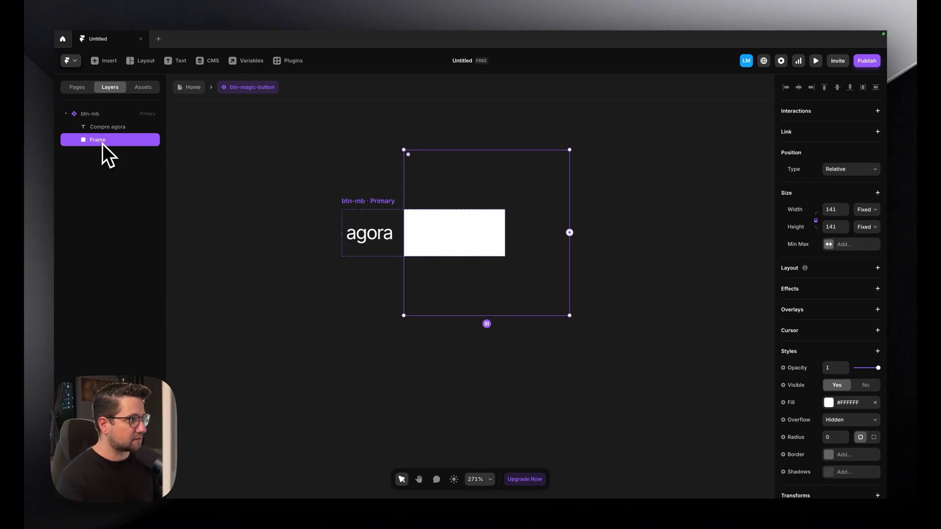
pyautogui.doubleClick(102, 143)
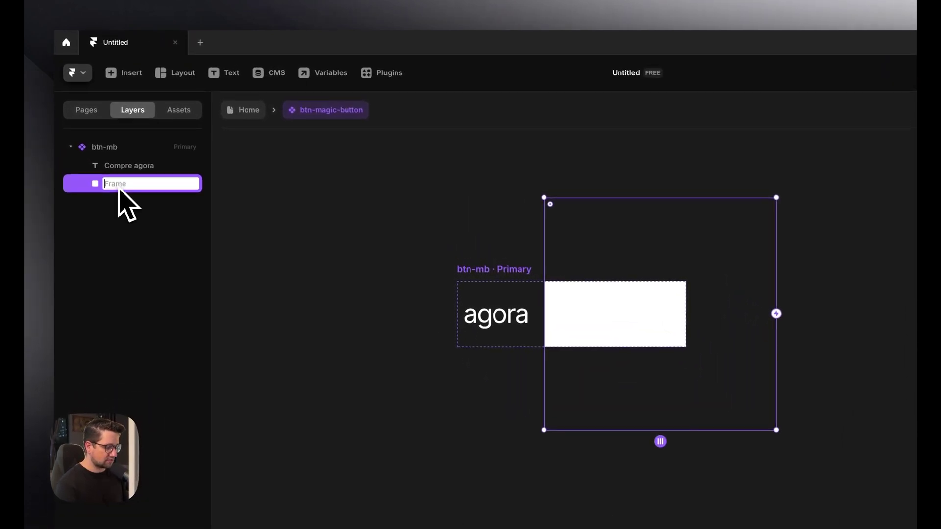
pyautogui.press('Return')
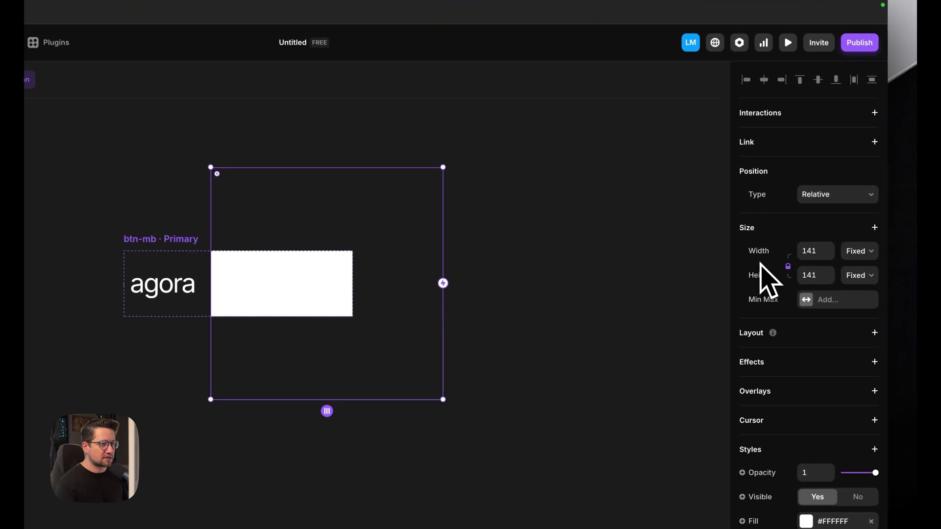
# - Set the nested frame's position type to Absolute and move the frame over the button so that it covers the text
pyautogui.click(838, 195)
pyautogui.click(835, 180)
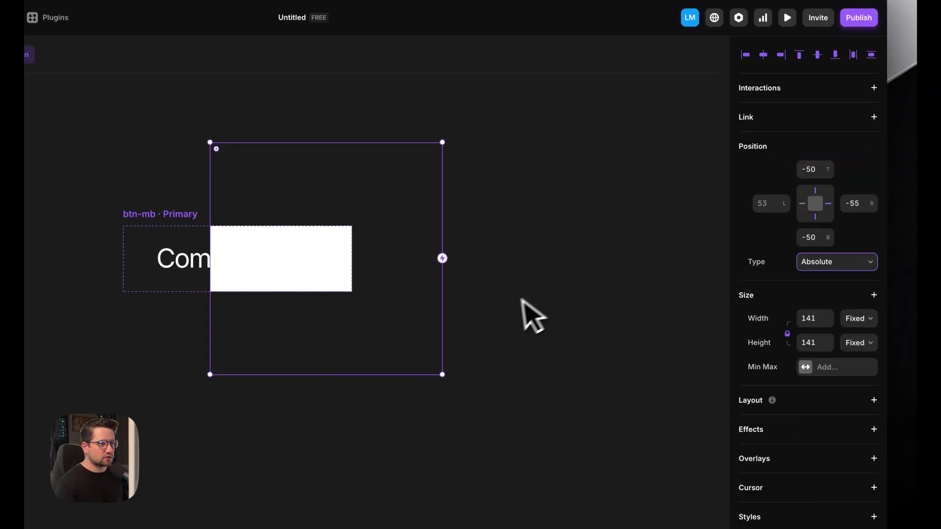
pyautogui.moveTo(527, 235); pyautogui.dragTo(455, 235)
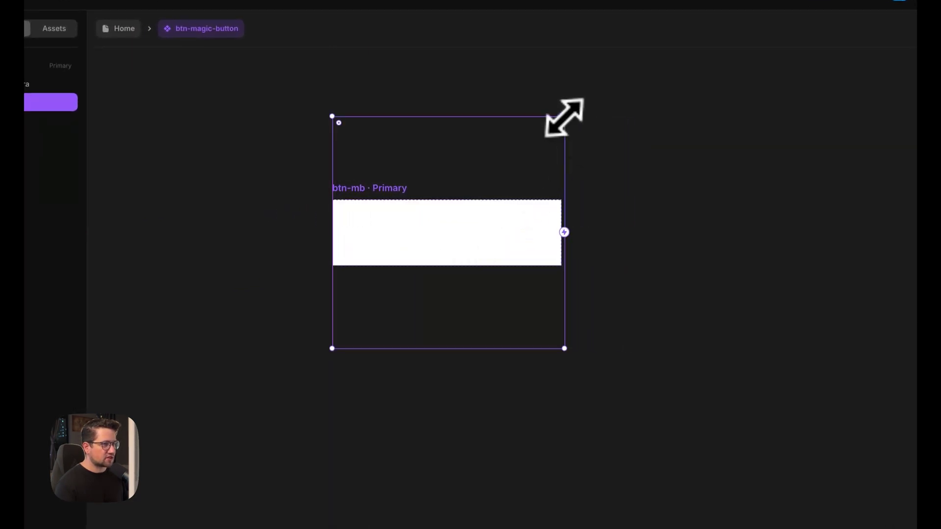
# - Enlarge the square frame slightly, realign it vertically with the button's centre, and rotate it clockwise
pyautogui.moveTo(564, 117)
pyautogui.mouseDown()
pyautogui.moveTo(581, 99)
pyautogui.moveTo(572, 104)
pyautogui.mouseUp()
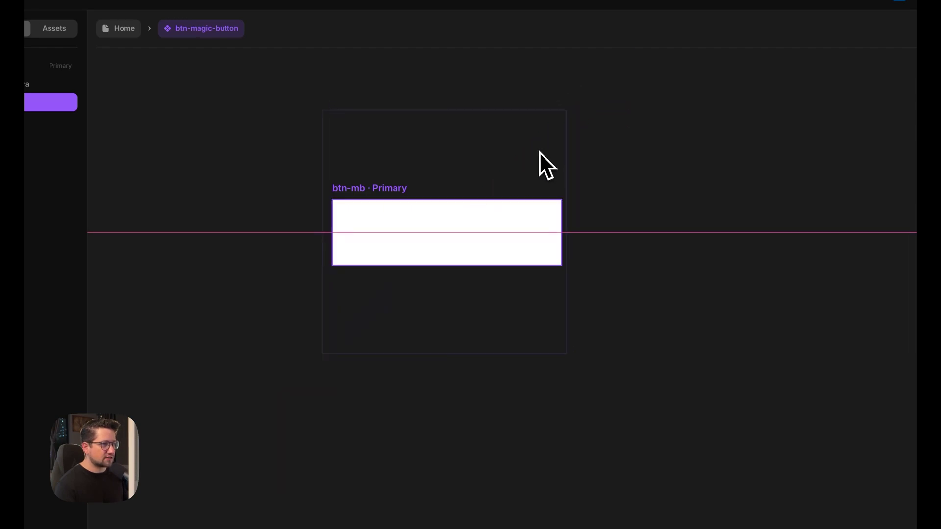
pyautogui.click(545, 156)
pyautogui.moveTo(582, 104); pyautogui.dragTo(591, 321)
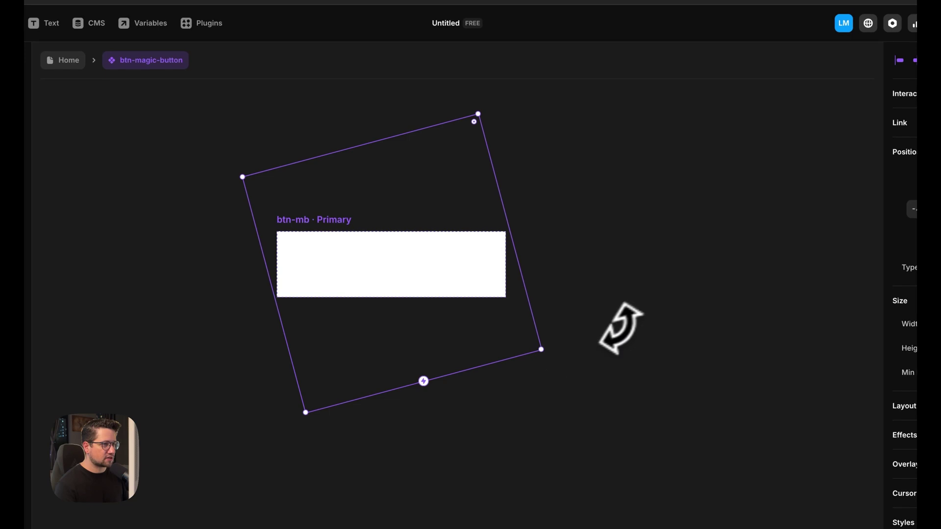
# - Undo the square frame's rotation and change its fill from solid white to a conic gradient
pyautogui.hotkey('ctrl', 'z')
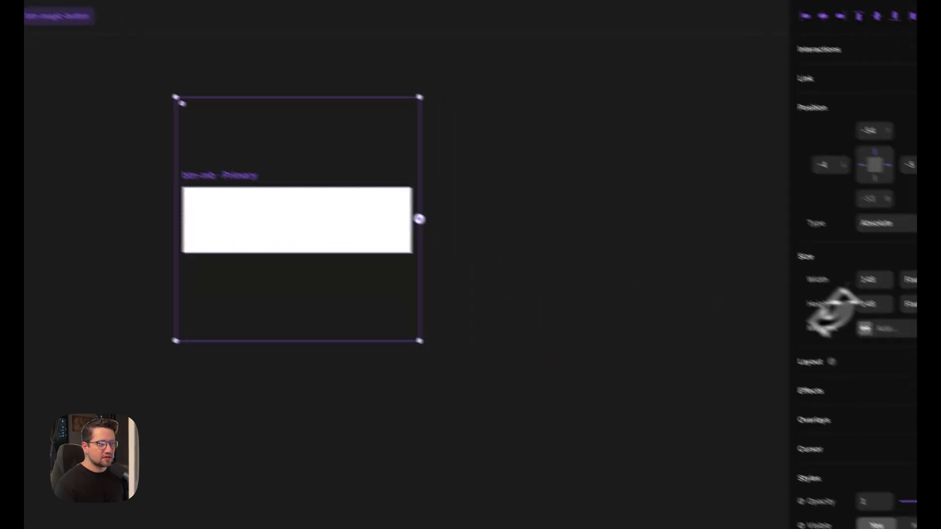
pyautogui.scroll(-5, 872, 318)
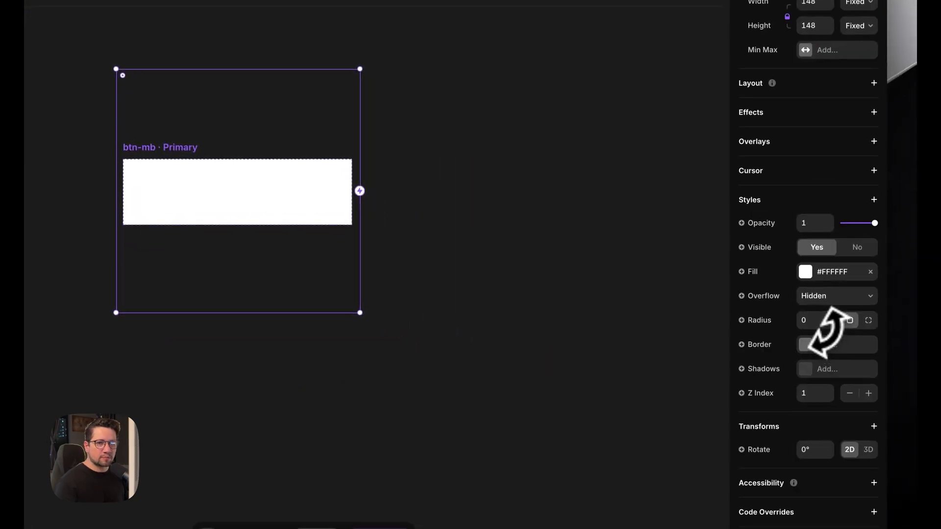
pyautogui.click(807, 273)
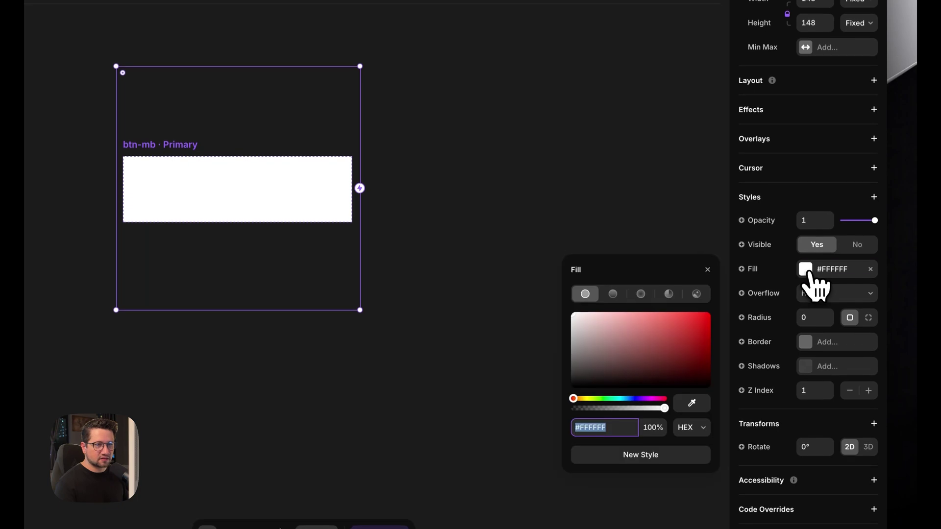
pyautogui.click(668, 295)
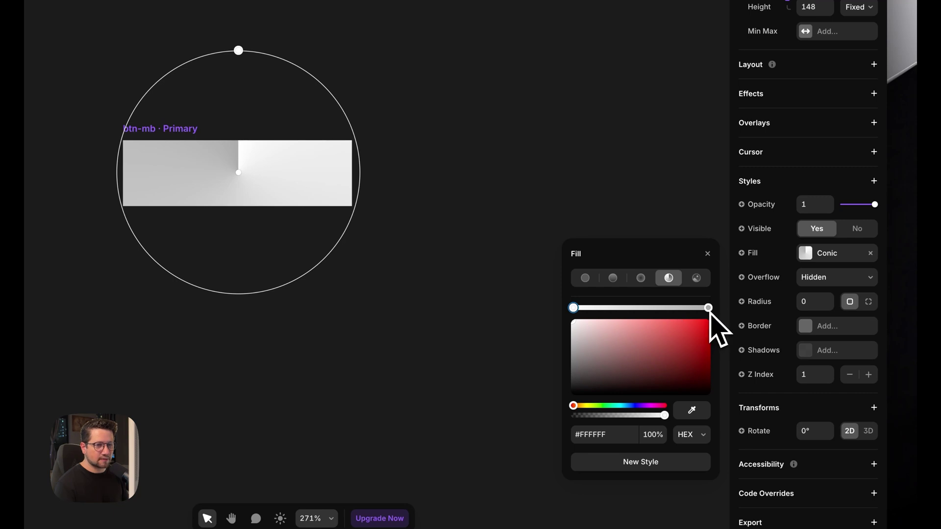
pyautogui.moveTo(668, 247); pyautogui.dragTo(664, 128)
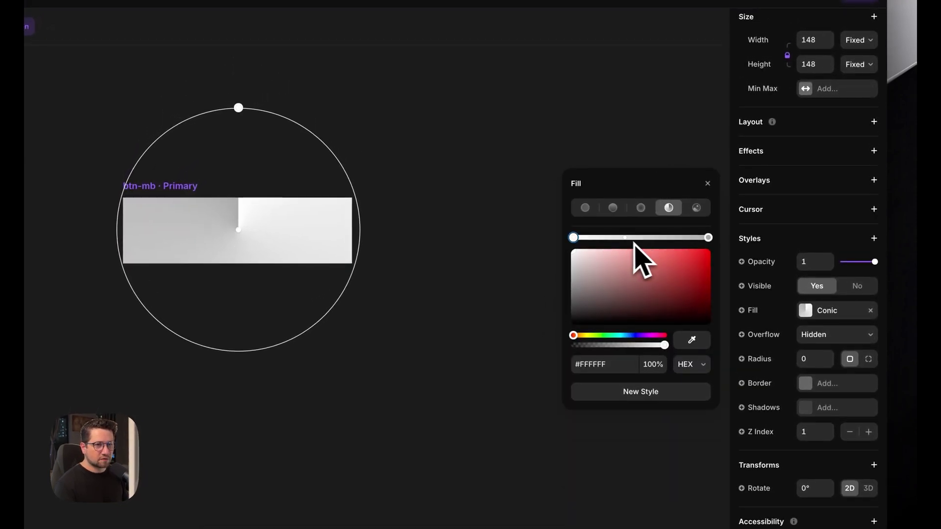
# - Add three intermediate colour stops to the conic gradient, at roughly one quarter, three quarters and the middle
pyautogui.click(609, 238)
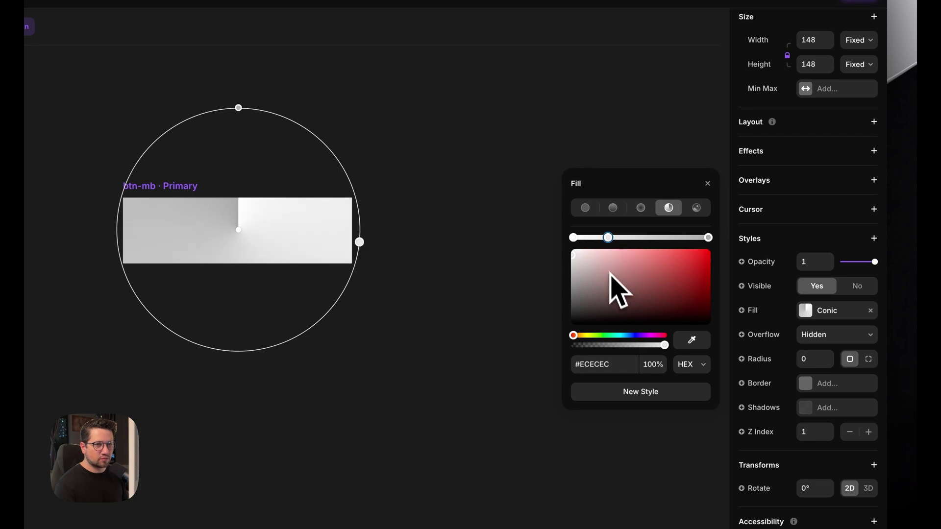
pyautogui.click(675, 238)
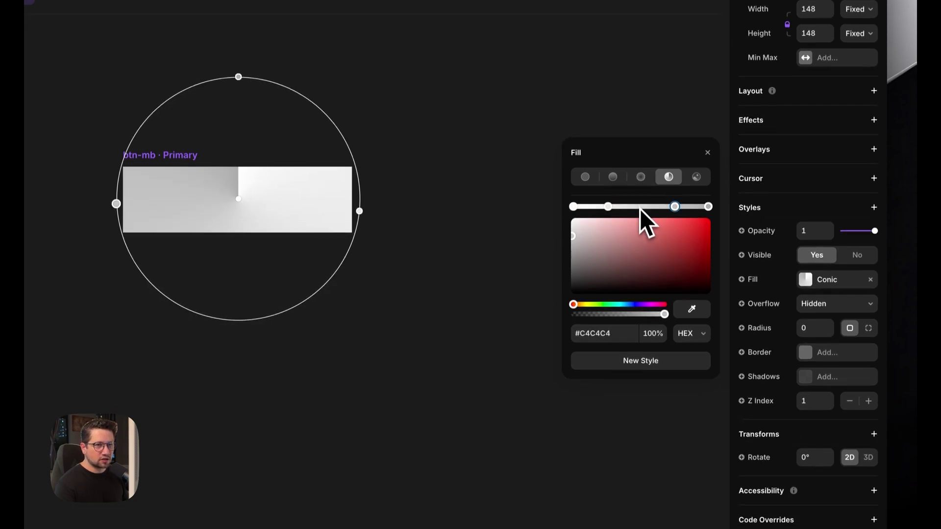
pyautogui.click(638, 238)
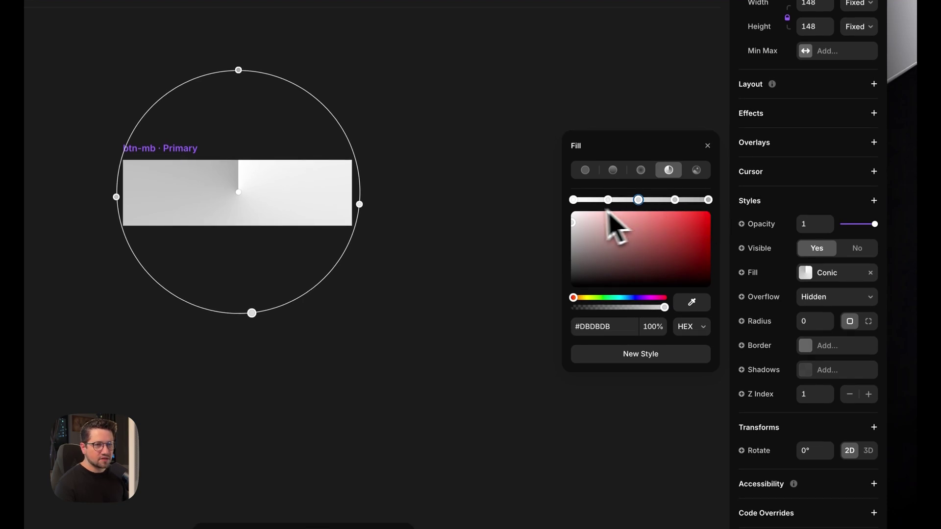
# - Set the first and last stops of the conic gradient to black, #000000
pyautogui.click(574, 200)
pyautogui.moveTo(604, 264); pyautogui.dragTo(571, 304)
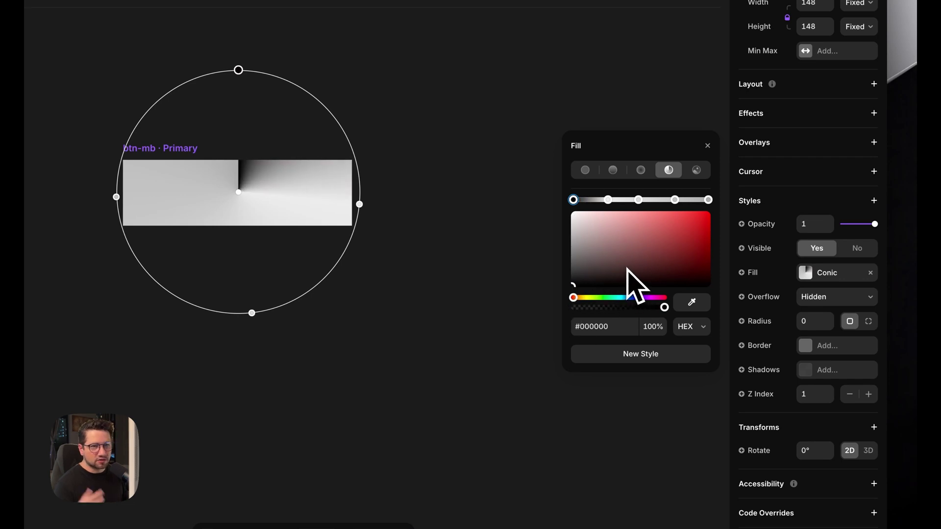
pyautogui.click(708, 199)
pyautogui.moveTo(636, 273); pyautogui.dragTo(562, 328)
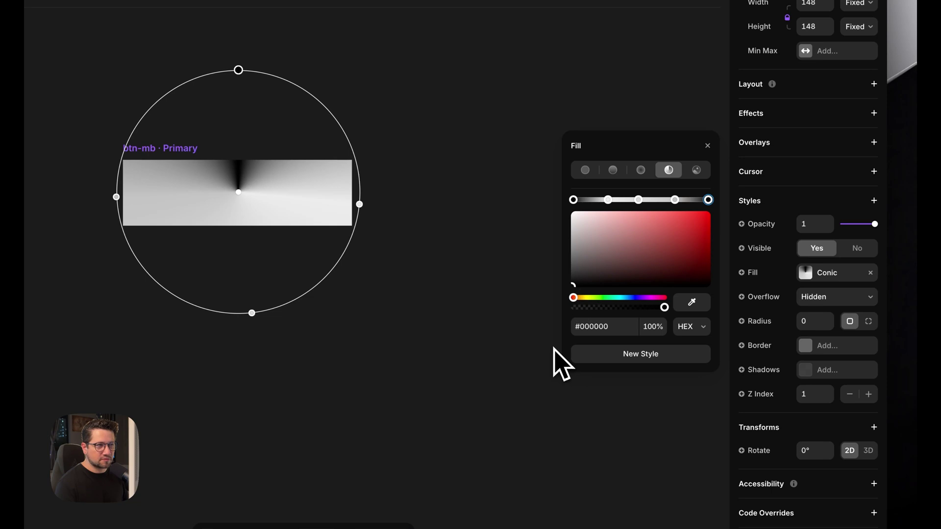
# - Make the second and fourth gradient stops black and darken the middle stop to grey #8C8C8C
pyautogui.click(608, 200)
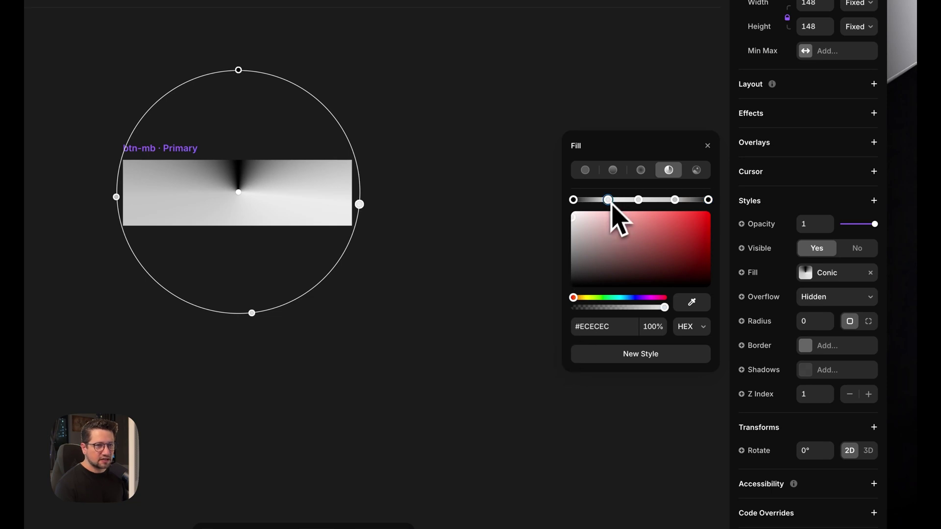
pyautogui.moveTo(600, 257); pyautogui.dragTo(549, 377)
pyautogui.click(675, 200)
pyautogui.moveTo(668, 252); pyautogui.dragTo(651, 399)
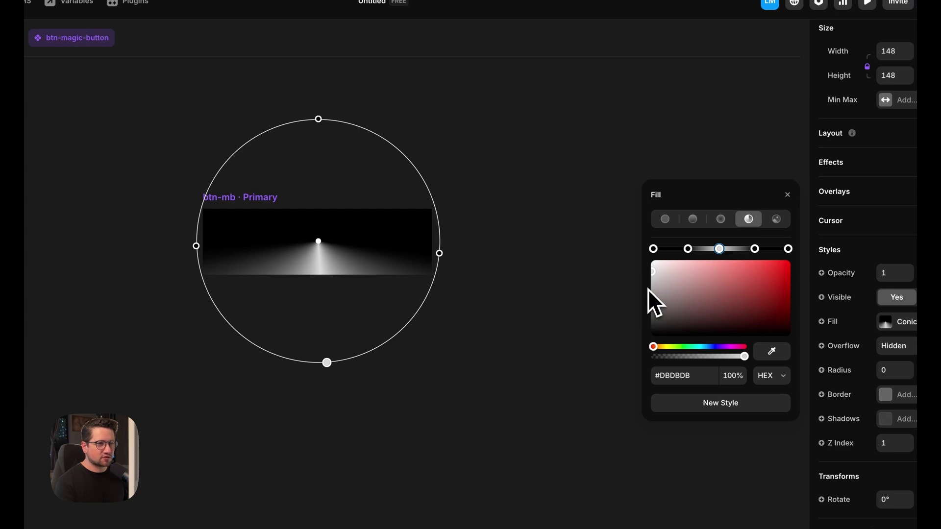
pyautogui.moveTo(652, 285); pyautogui.dragTo(652, 295)
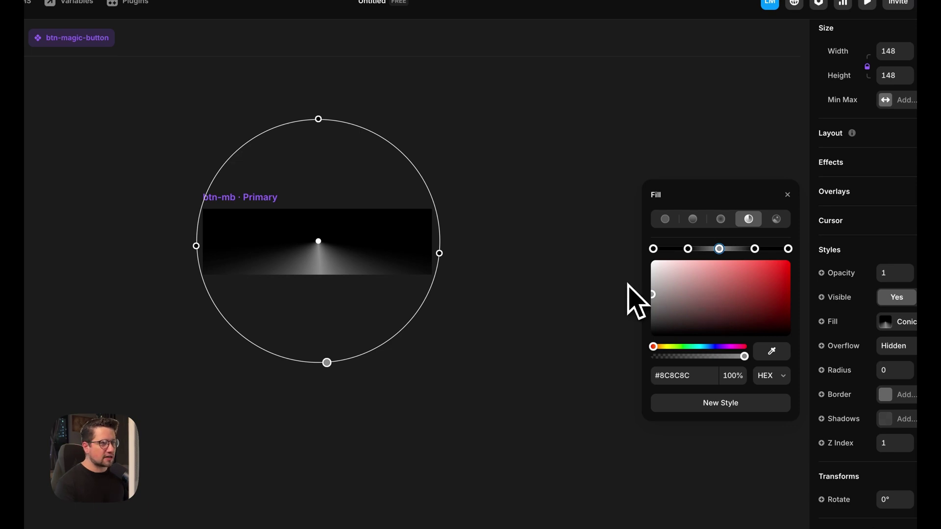
# - Close the fill settings, select the Light frame on the canvas and try rotating it clockwise
pyautogui.click(42, 139)
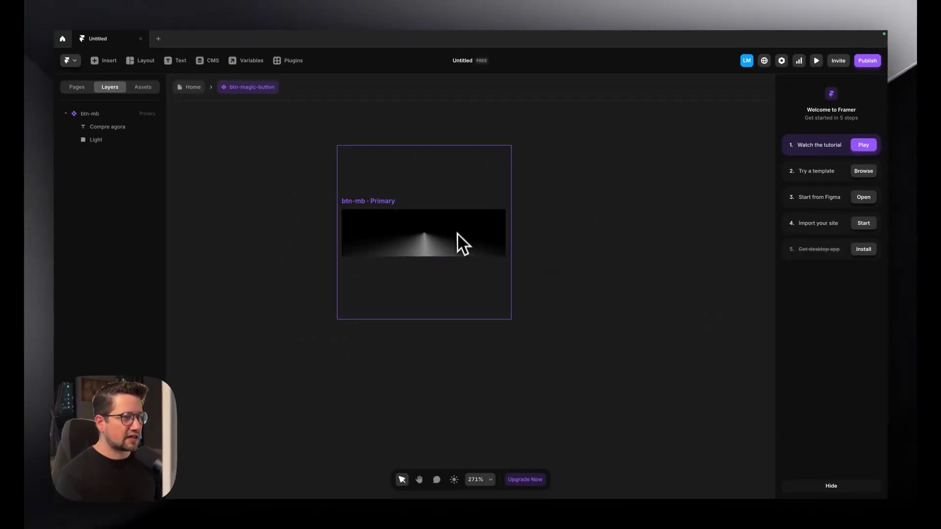
pyautogui.click(457, 234)
pyautogui.moveTo(518, 139); pyautogui.dragTo(551, 176)
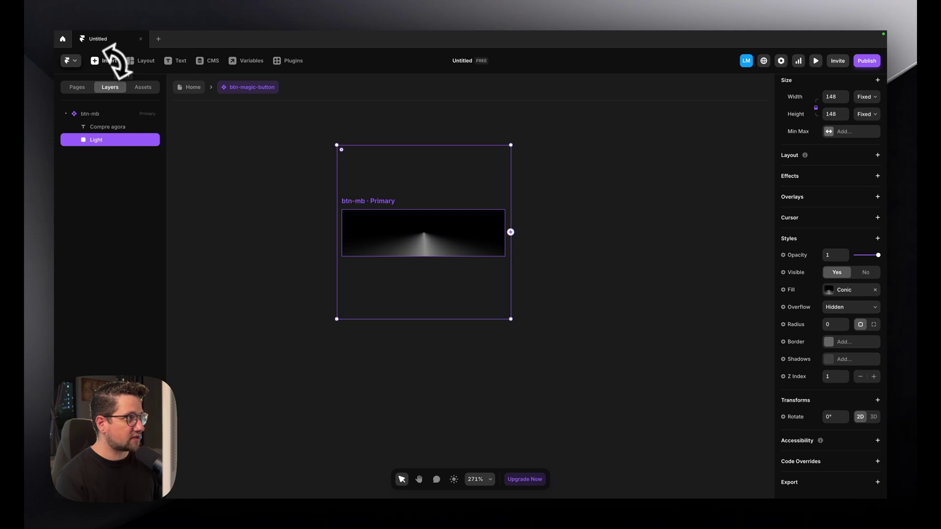
# - Draw a new frame about 139 × 40 that exactly covers the btn-mb button
pyautogui.click(142, 60)
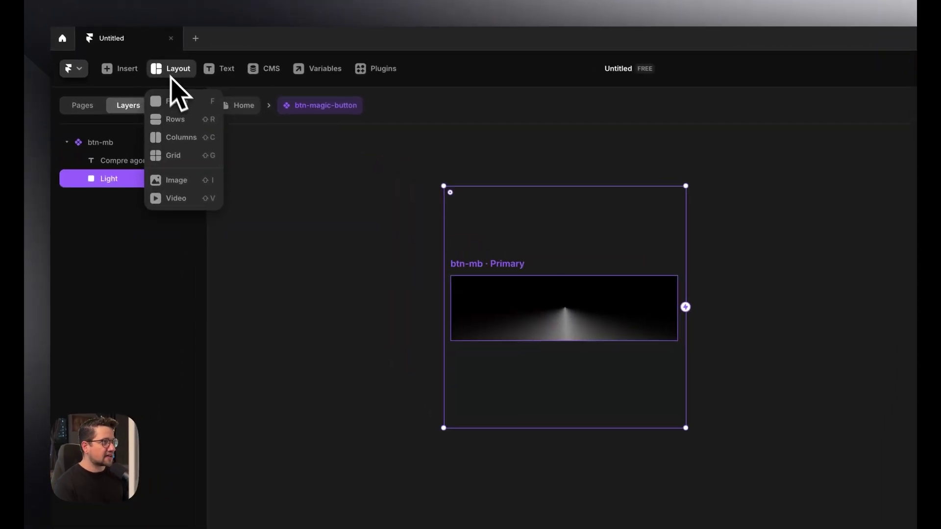
pyautogui.click(181, 103)
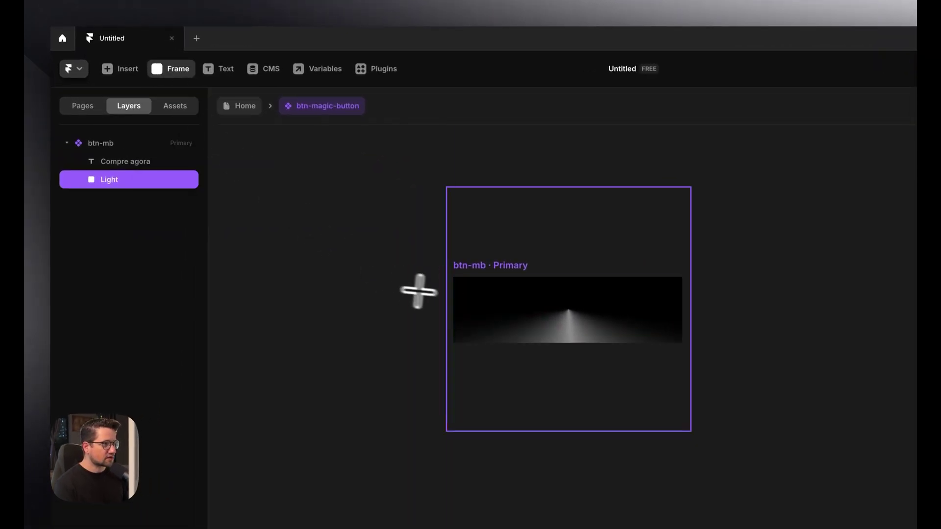
pyautogui.moveTo(454, 278)
pyautogui.mouseDown()
pyautogui.moveTo(646, 349)
pyautogui.moveTo(682, 343)
pyautogui.mouseUp()
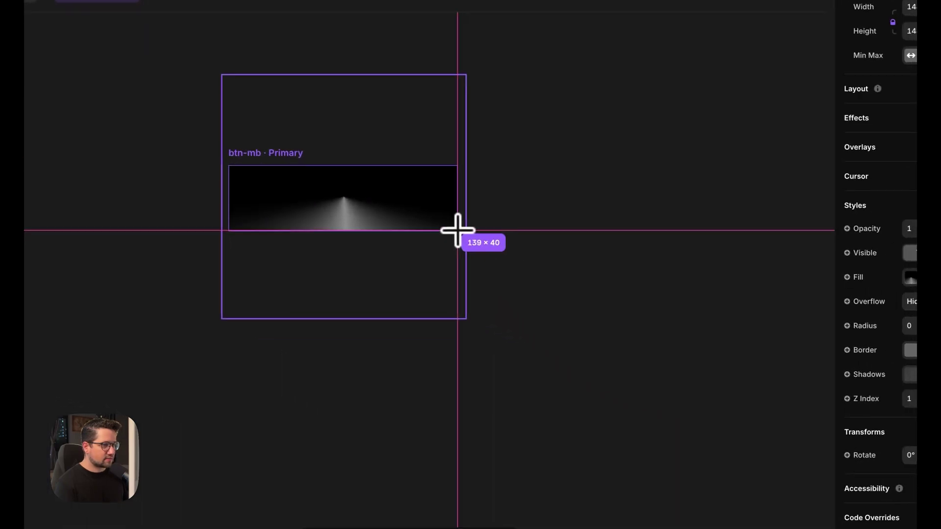
pyautogui.moveTo(458, 230); pyautogui.dragTo(456, 229)
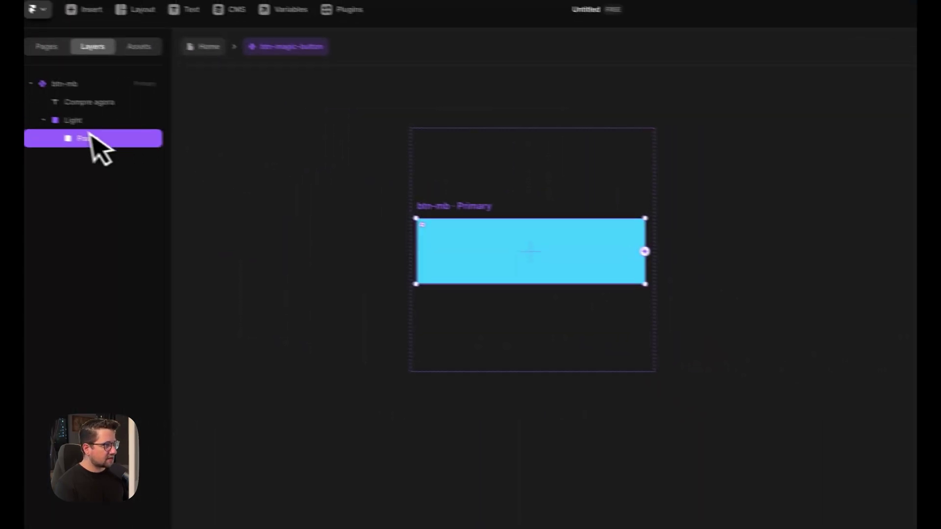
# - Move the new frame out of Light to sit between "Compre agora" and Light, and set its position type to Absolute
pyautogui.moveTo(140, 146); pyautogui.dragTo(143, 118)
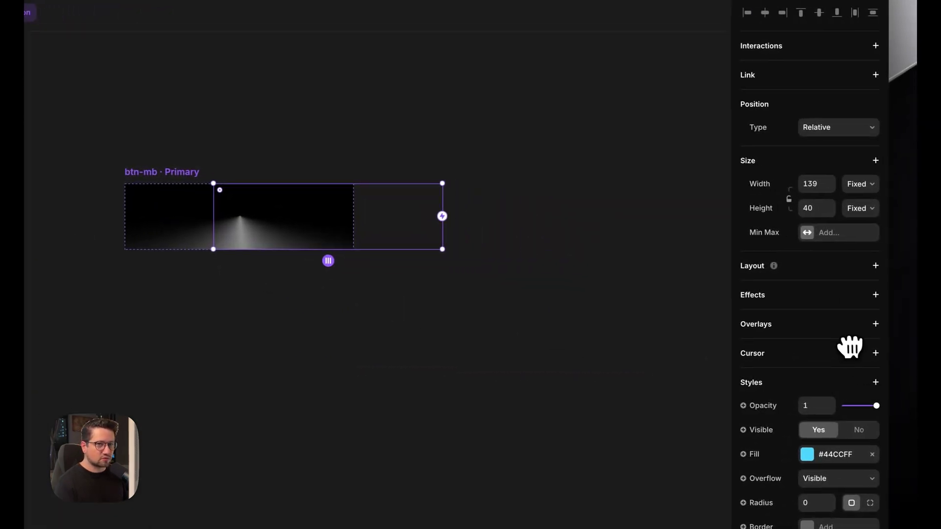
pyautogui.click(823, 130)
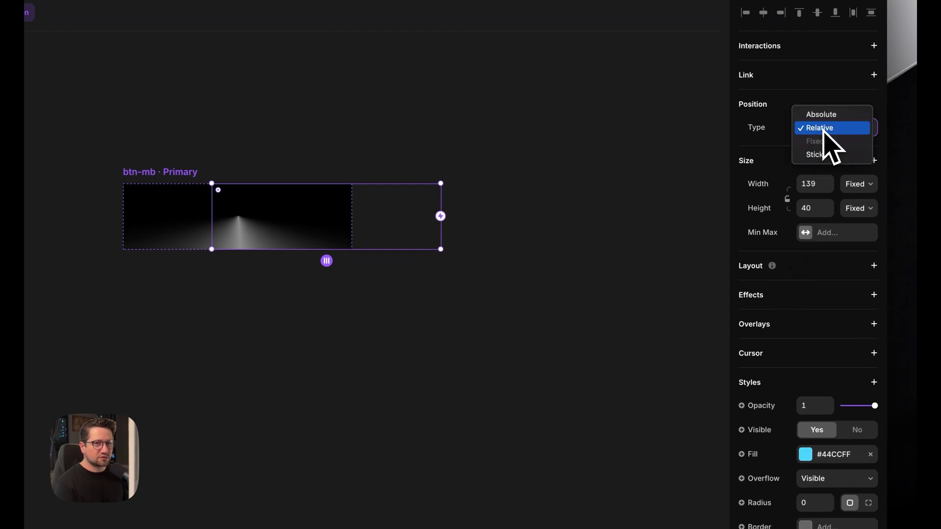
pyautogui.click(823, 115)
# - Set the blue frame's Z index to 2 and rename its layer "fill"
pyautogui.scroll(-3, 795, 365)
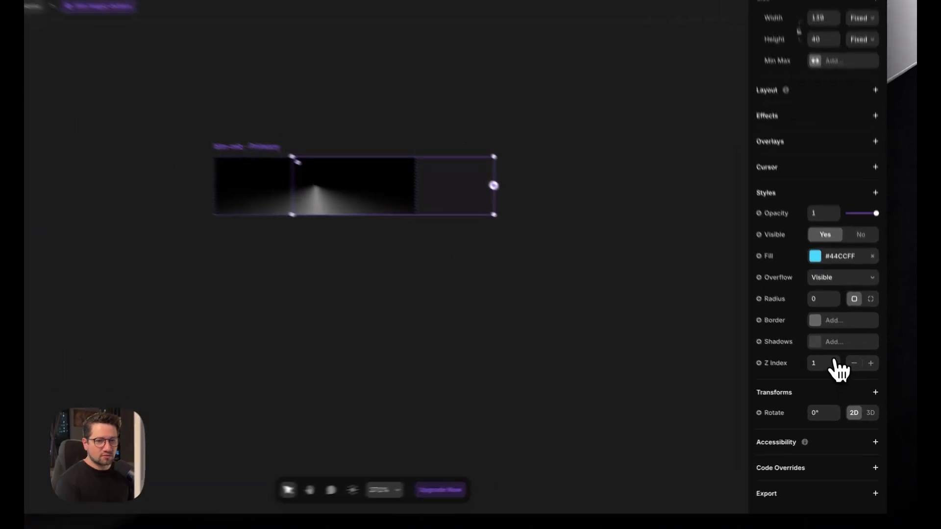
pyautogui.click(838, 376)
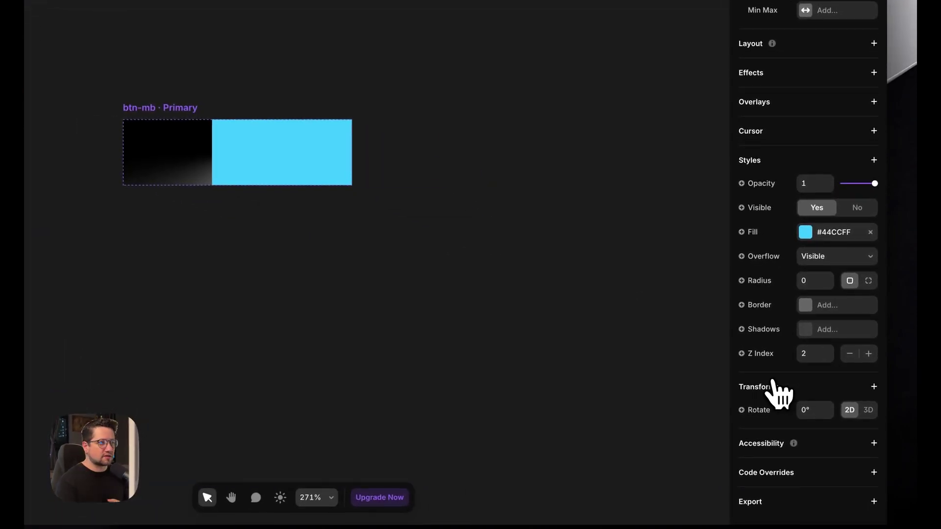
pyautogui.doubleClick(116, 172)
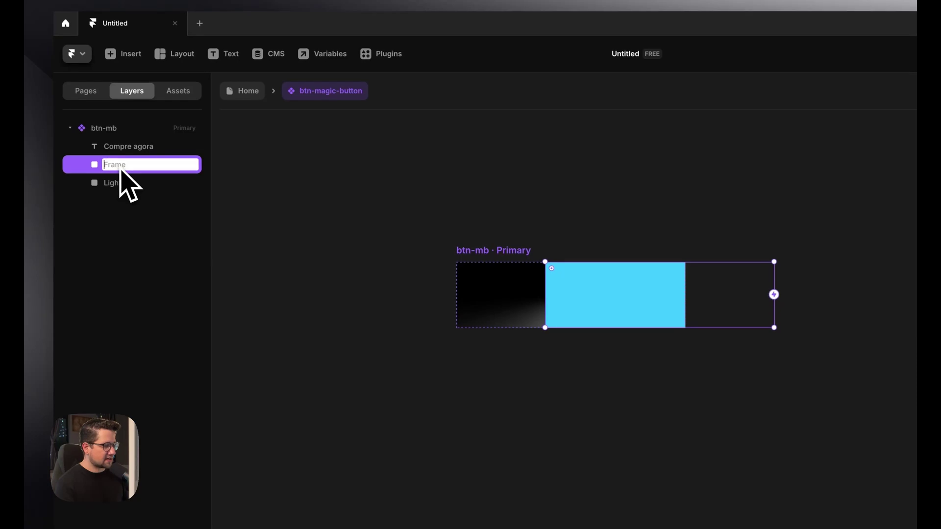
pyautogui.press('Return')
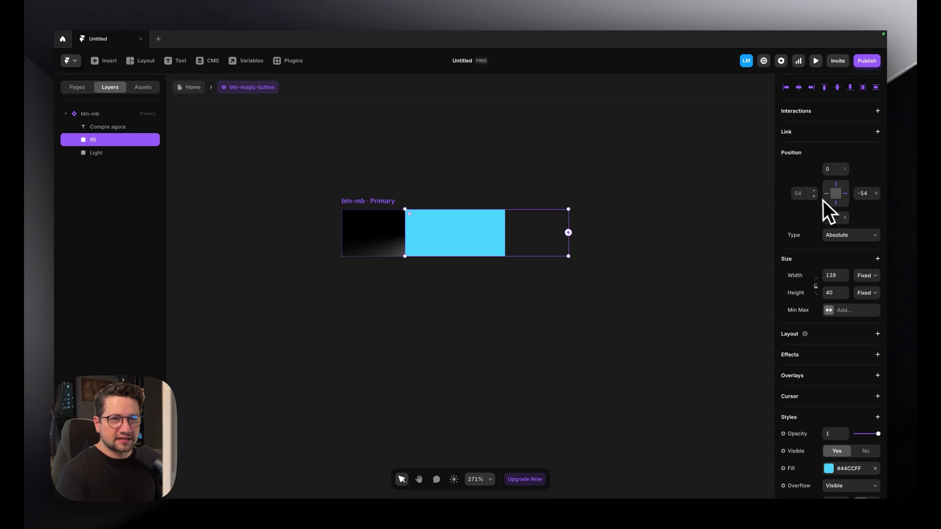
# - Pin the fill frame to all four sides of the button with 0 offsets and a width of 139
pyautogui.click(826, 194)
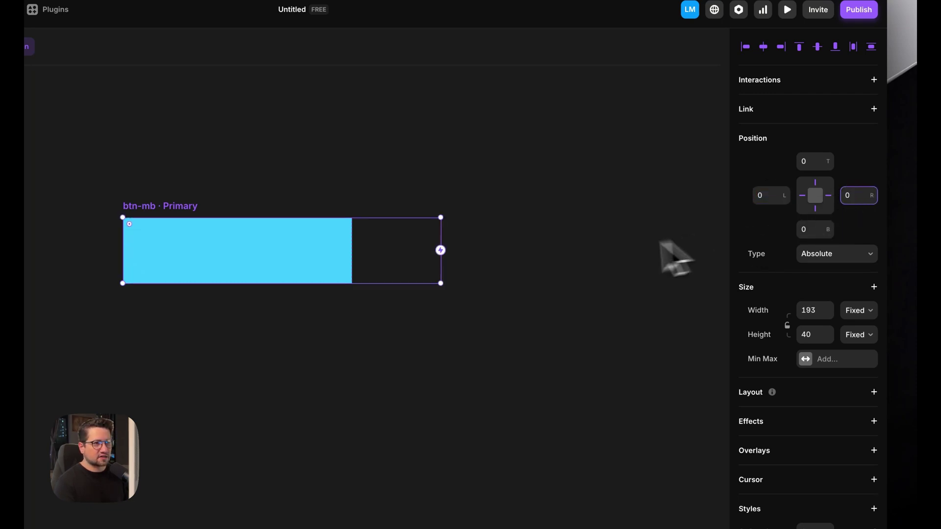
pyautogui.click(514, 297)
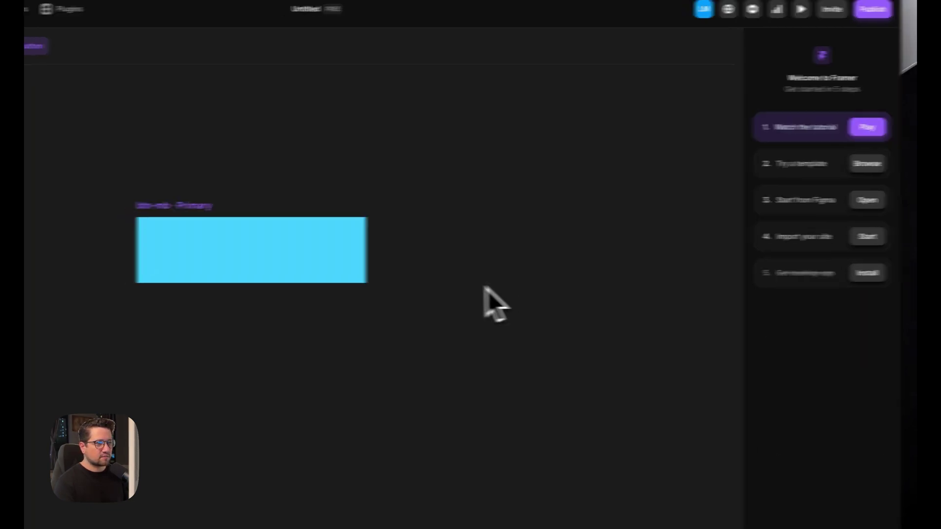
pyautogui.click(252, 257)
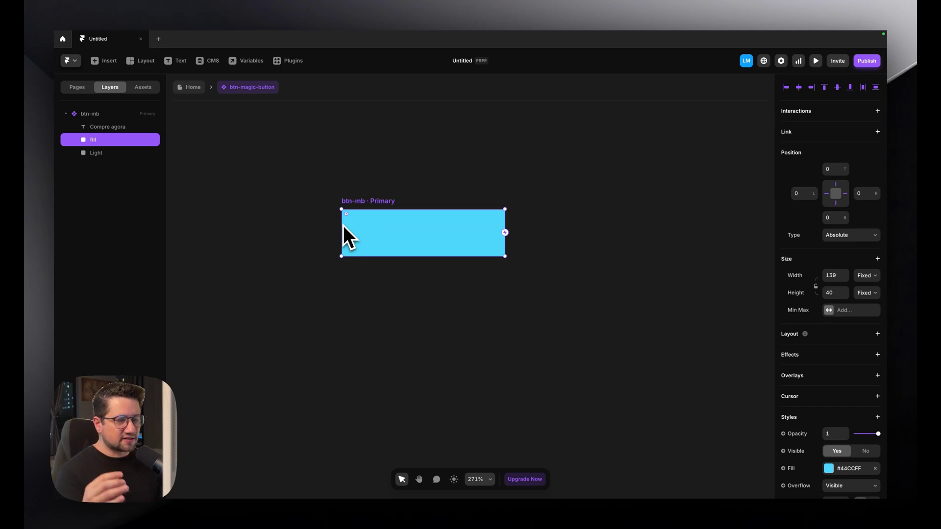
# - Round the fill frame's corners fully so that it forms a pill shape
pyautogui.moveTo(346, 214); pyautogui.dragTo(348, 216)
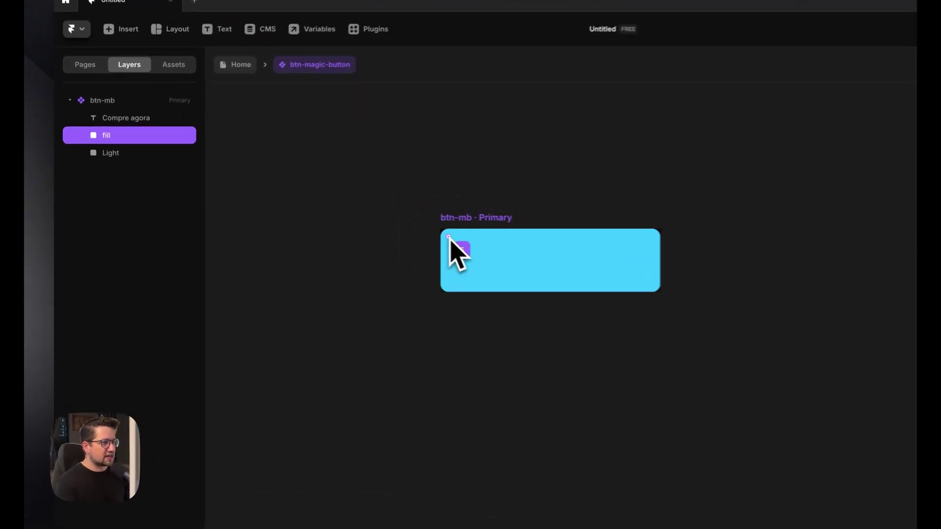
pyautogui.moveTo(449, 237); pyautogui.dragTo(506, 312)
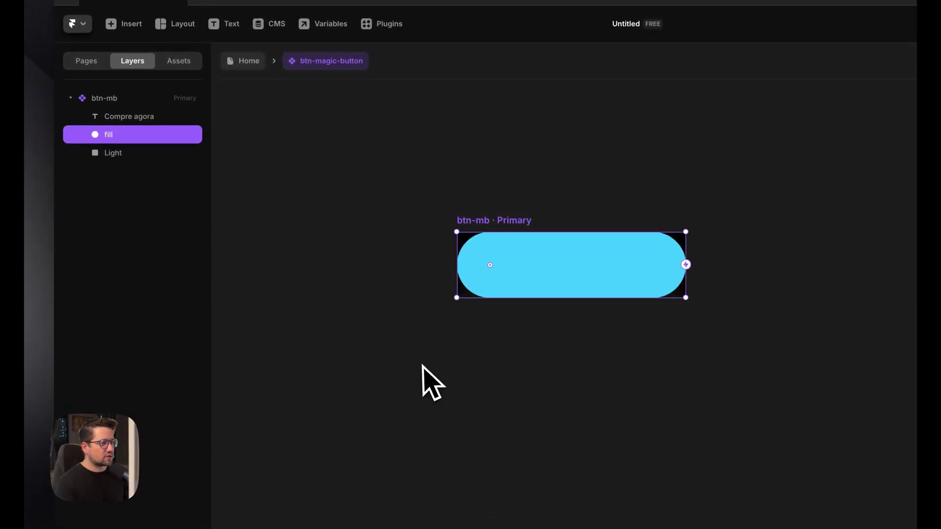
# - Round the corners of the btn-mb variant fully to match the fill frame's pill shape
pyautogui.click(115, 100)
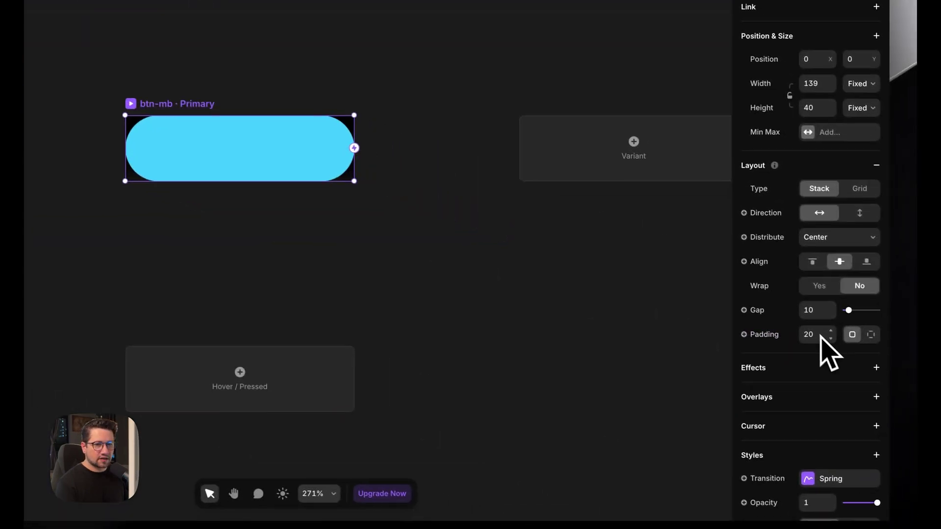
pyautogui.scroll(-1, 808, 339)
pyautogui.scroll(-5, 791, 316)
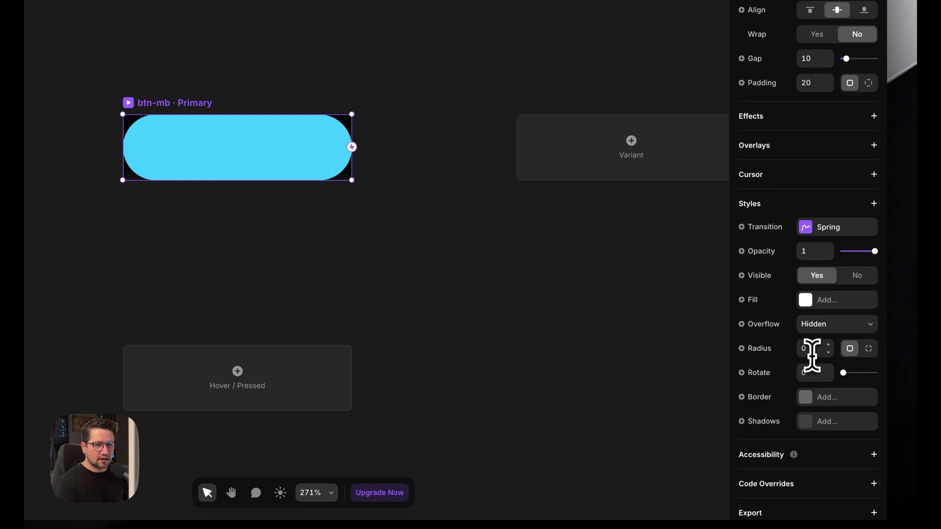
pyautogui.moveTo(812, 350); pyautogui.dragTo(789, 339)
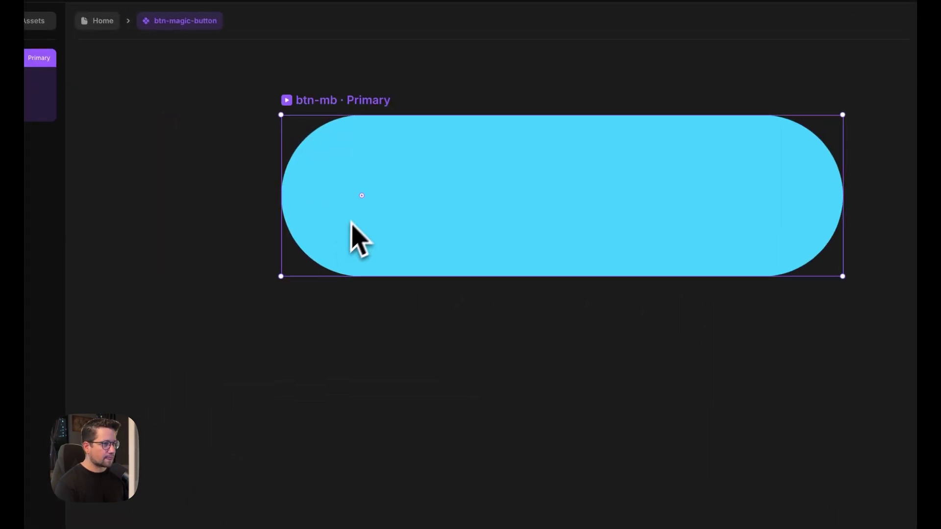
pyautogui.moveTo(361, 195); pyautogui.dragTo(380, 211)
pyautogui.scroll(-2, 398, 200)
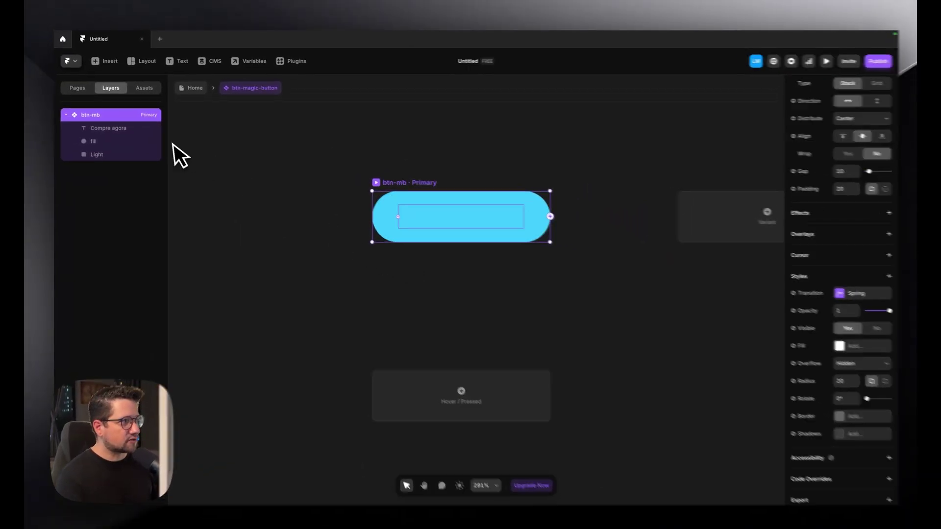
# - Switch the "Compre agora" text's position type to Absolute and raise its Z index above the fill layer
pyautogui.click(119, 131)
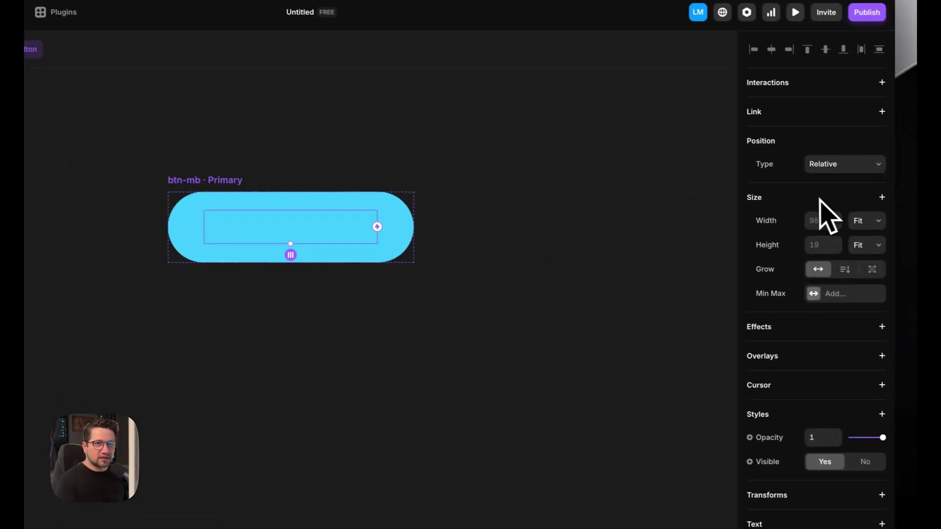
pyautogui.click(825, 166)
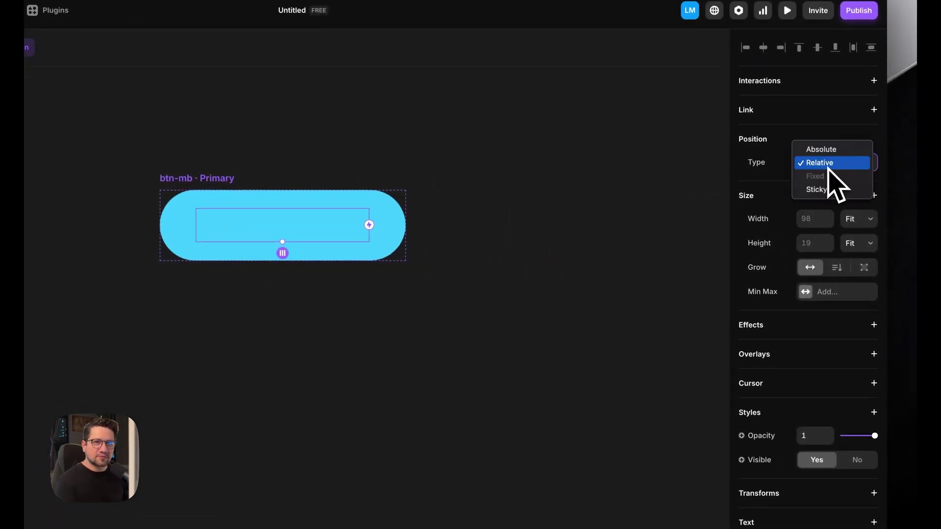
pyautogui.click(821, 150)
pyautogui.scroll(-8, 766, 336)
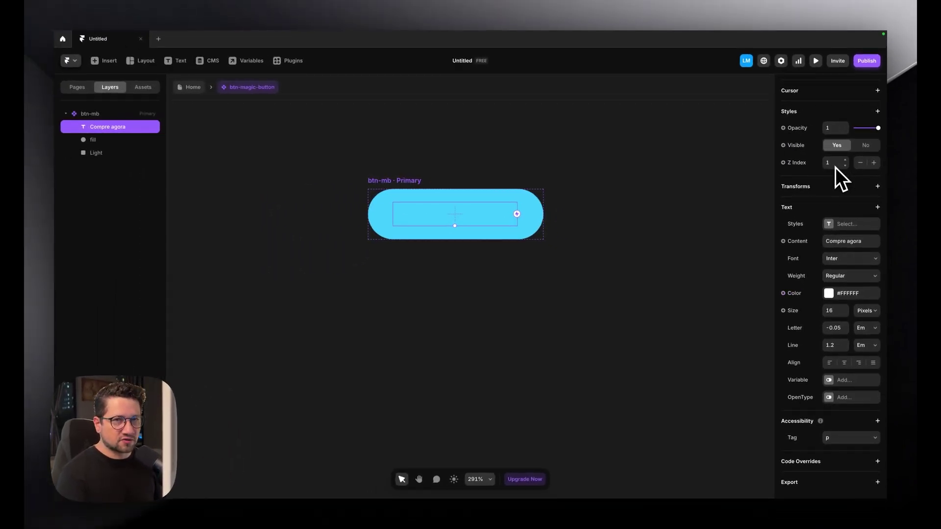
pyautogui.click(844, 160)
pyautogui.click(845, 159)
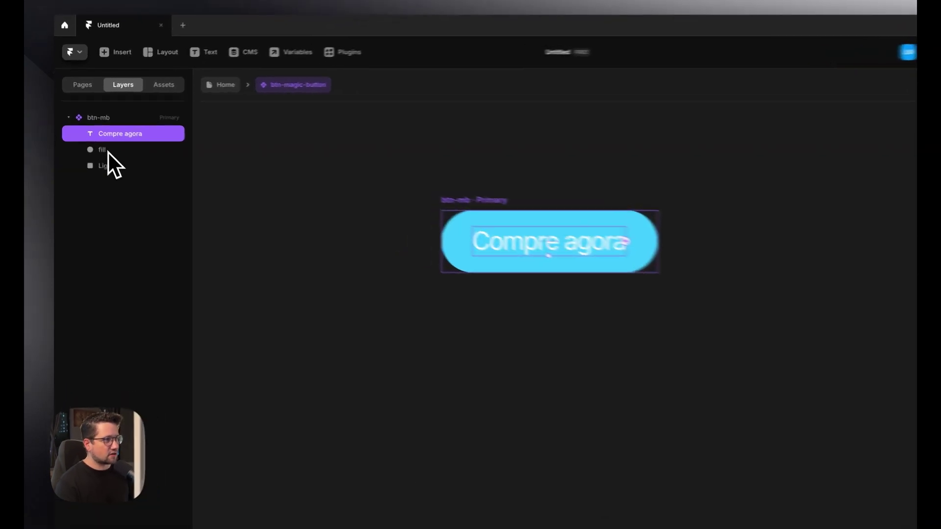
# - Inset the fill frame by 1 on all four sides so the Light frame shows around the button's edge
pyautogui.click(96, 140)
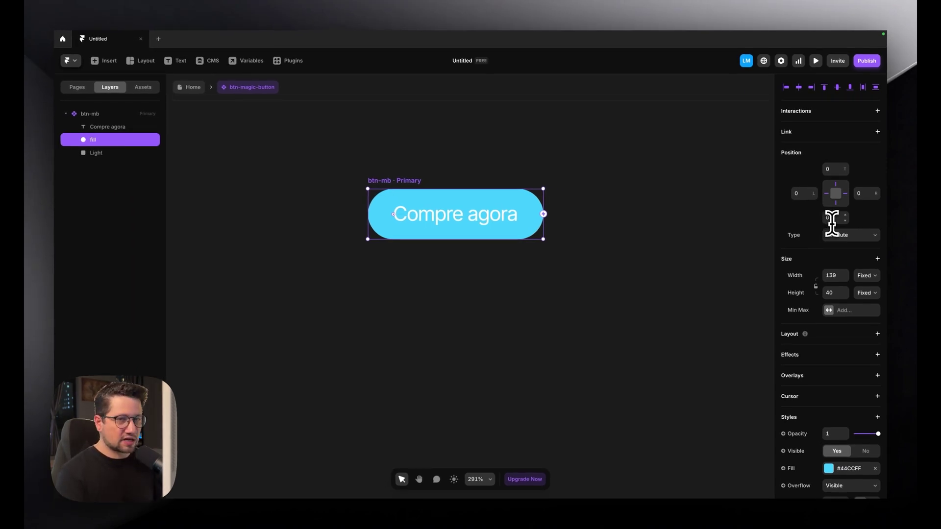
pyautogui.click(831, 218)
pyautogui.write('1')
pyautogui.click(862, 193)
pyautogui.write('1')
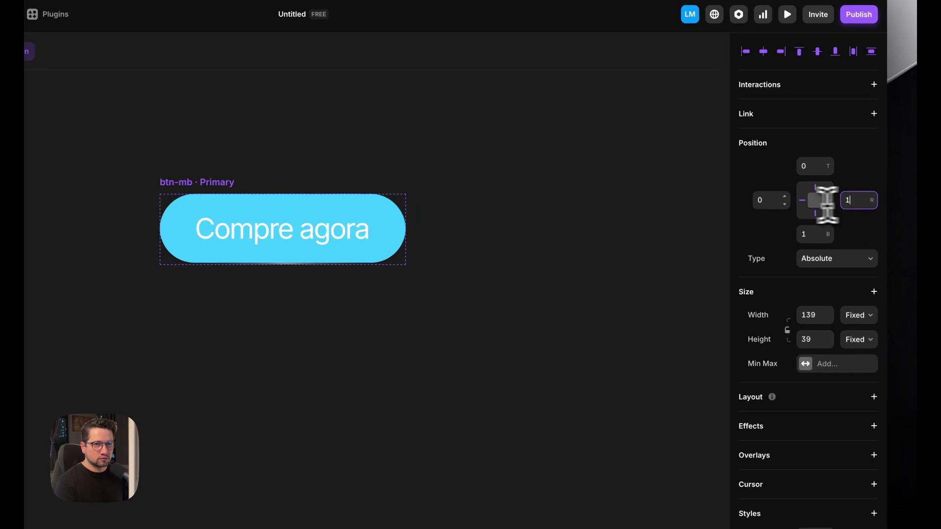
pyautogui.click(764, 201)
pyautogui.write('1')
pyautogui.press('Return')
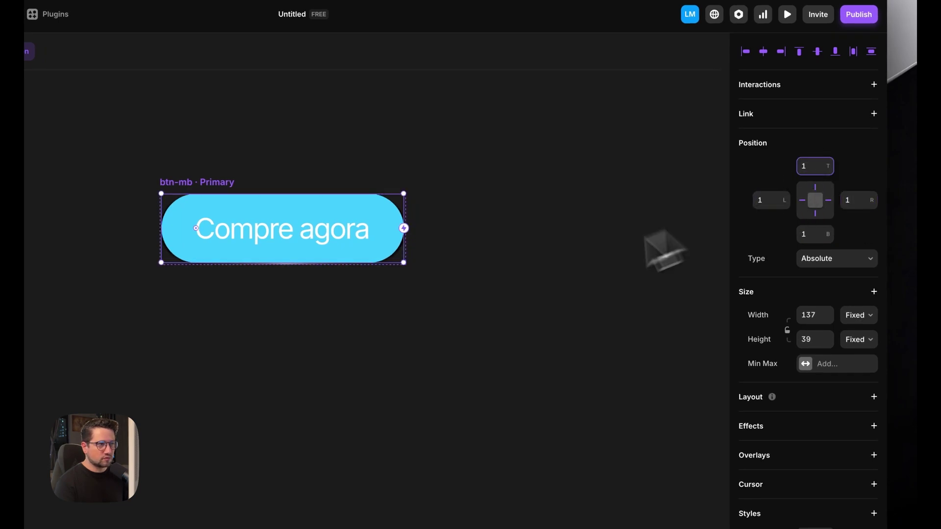
pyautogui.click(458, 311)
pyautogui.scroll(5, 398, 269)
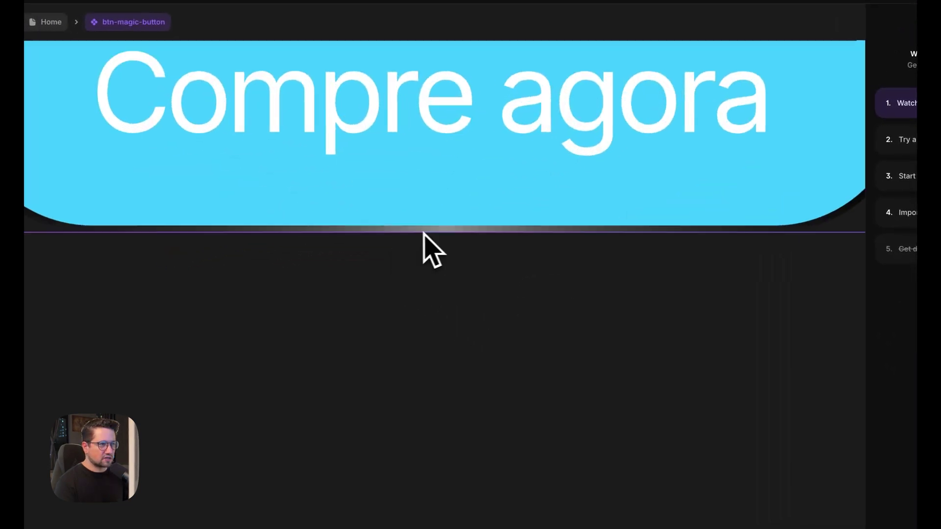
pyautogui.scroll(-3, 453, 249)
pyautogui.scroll(3, 427, 291)
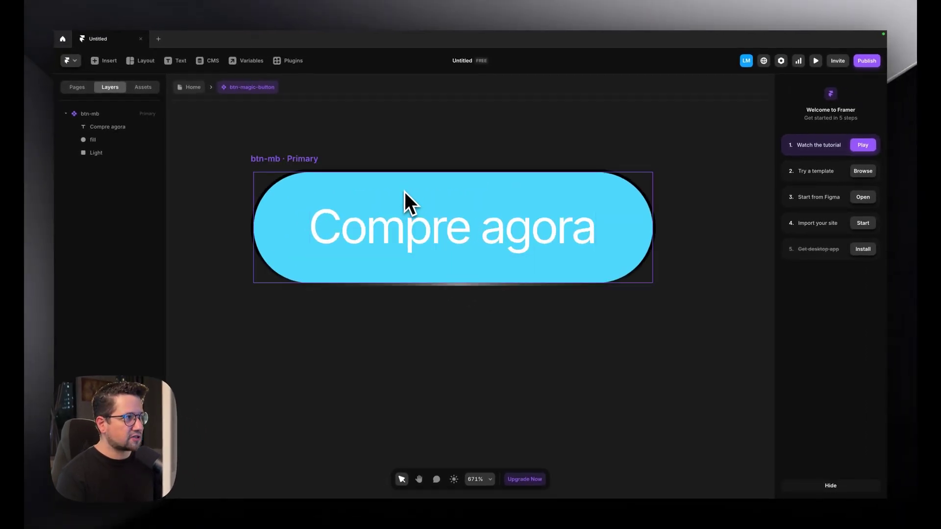
# - Change the fill frame's solid blue fill to a radial gradient
pyautogui.click(104, 141)
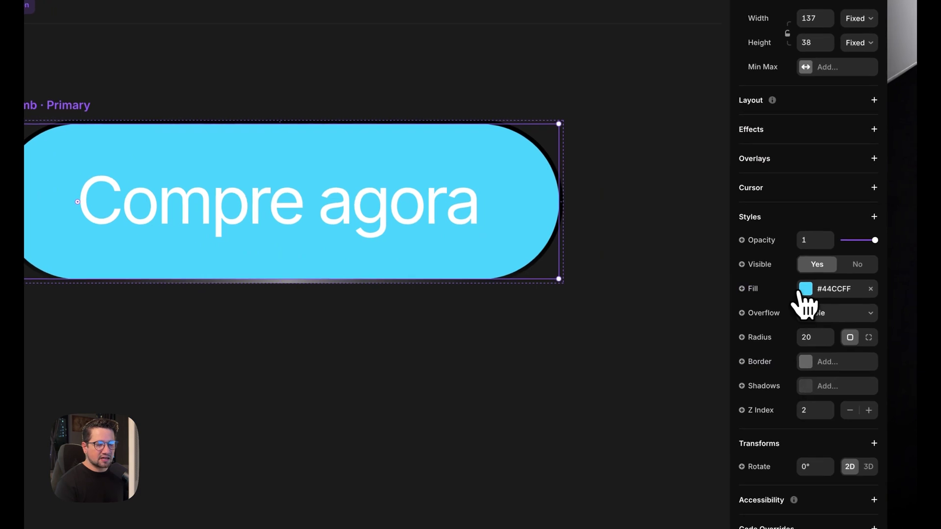
pyautogui.click(804, 289)
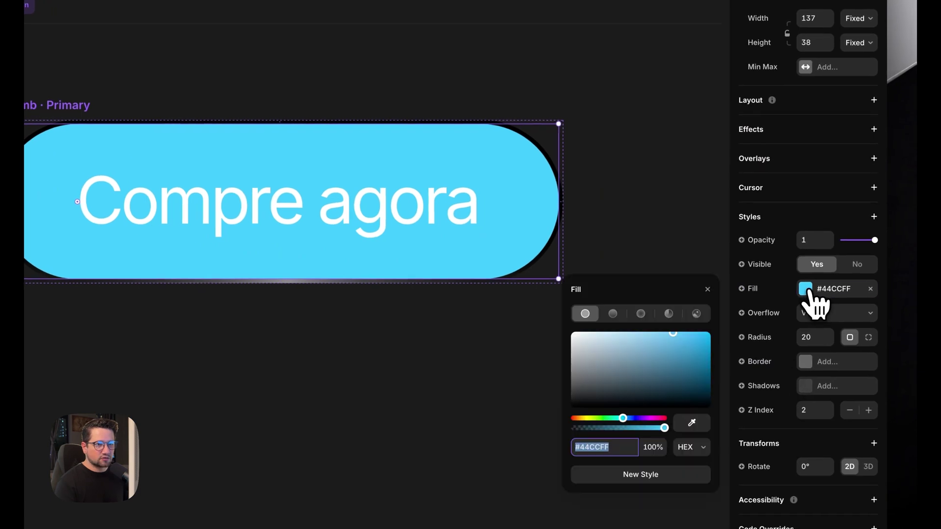
pyautogui.moveTo(669, 299); pyautogui.dragTo(640, 158)
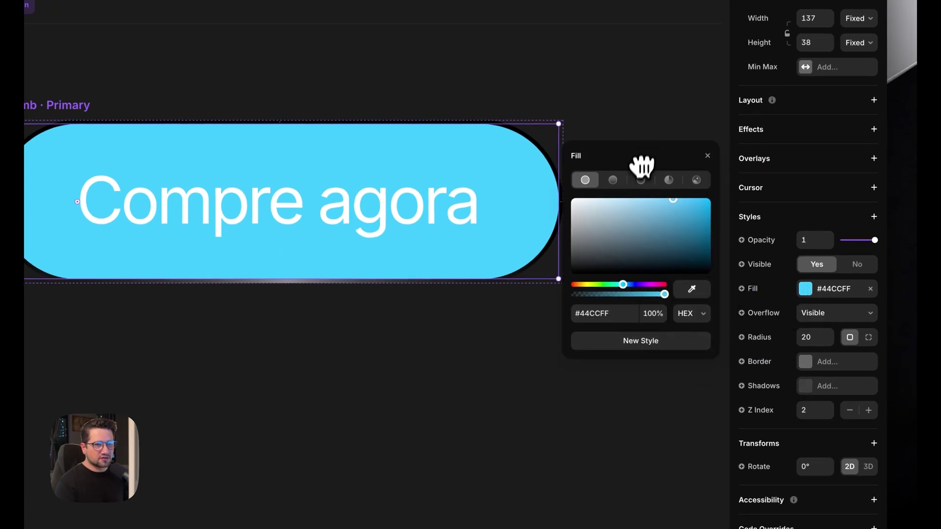
pyautogui.click(641, 180)
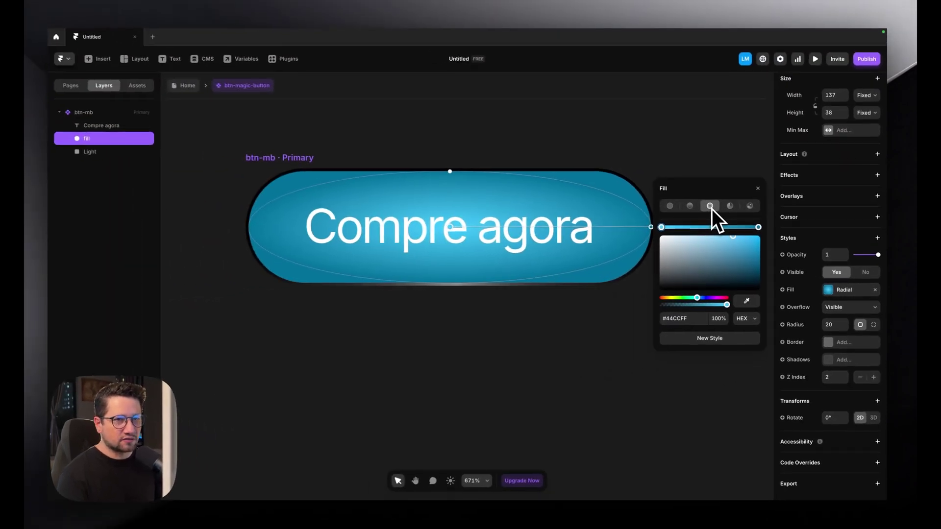
# - Shrink the radial gradient's ellipse and move its centre down towards the lower edge of the button
pyautogui.moveTo(656, 227); pyautogui.dragTo(543, 230)
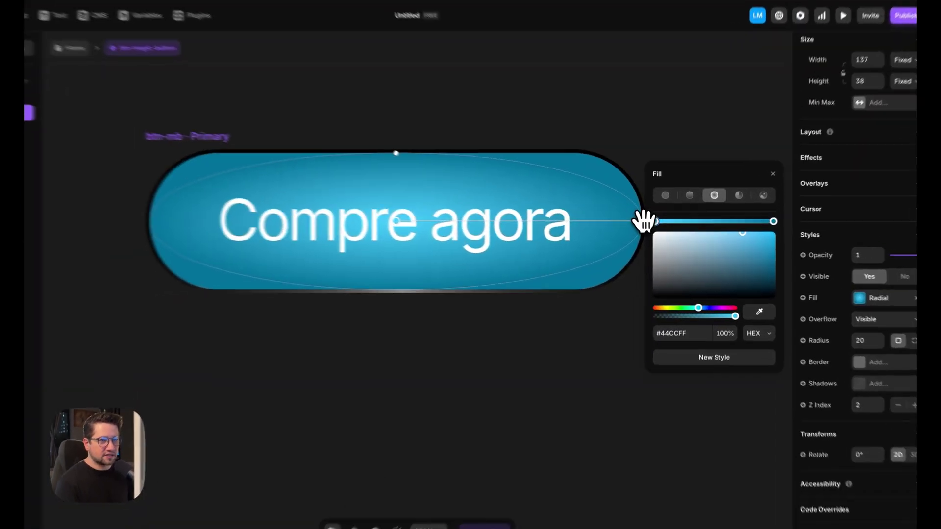
pyautogui.moveTo(481, 220); pyautogui.dragTo(522, 219)
pyautogui.moveTo(360, 234); pyautogui.dragTo(359, 266)
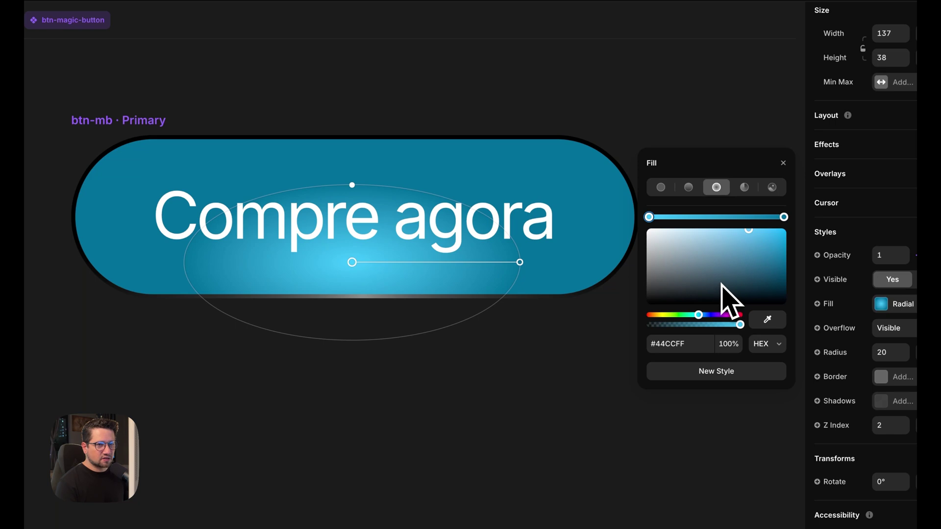
# - Recolour the radial gradient with dark grey #4A4A4A at its centre stop and #141414 at its outer stop
pyautogui.moveTo(716, 291); pyautogui.dragTo(614, 319)
pyautogui.click(784, 216)
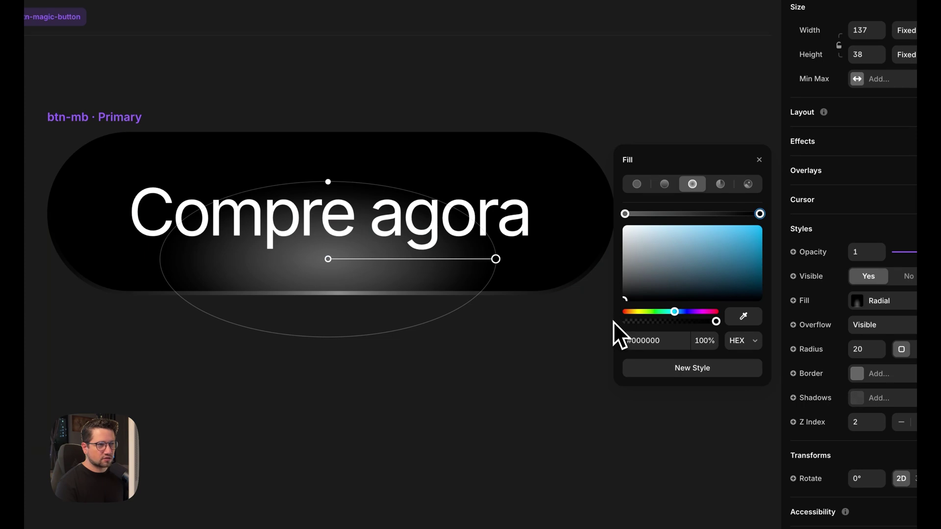
pyautogui.click(625, 296)
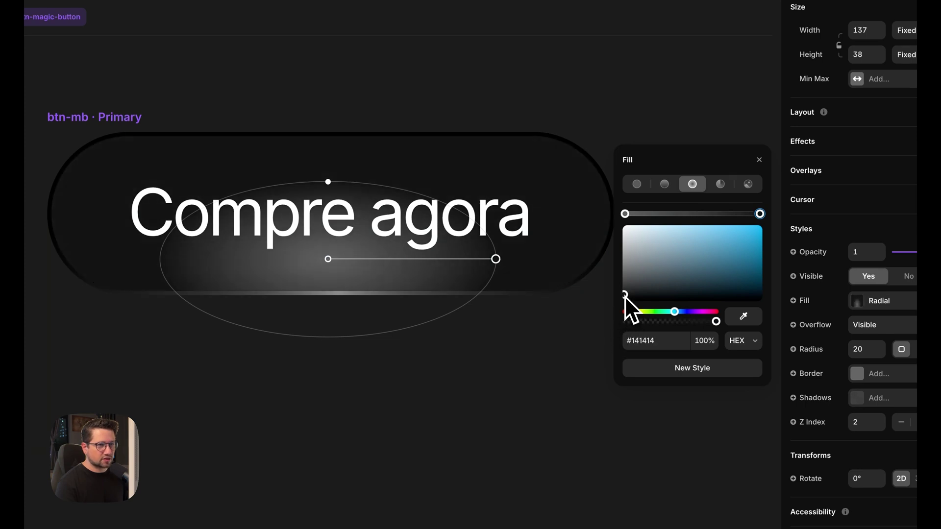
pyautogui.click(626, 214)
pyautogui.moveTo(623, 274); pyautogui.dragTo(622, 282)
# - Enlarge the radial gradient's ellipse slightly so the glow spreads behind the text, and deselect the fill frame
pyautogui.scroll(-5, 508, 273)
pyautogui.moveTo(492, 246); pyautogui.dragTo(506, 247)
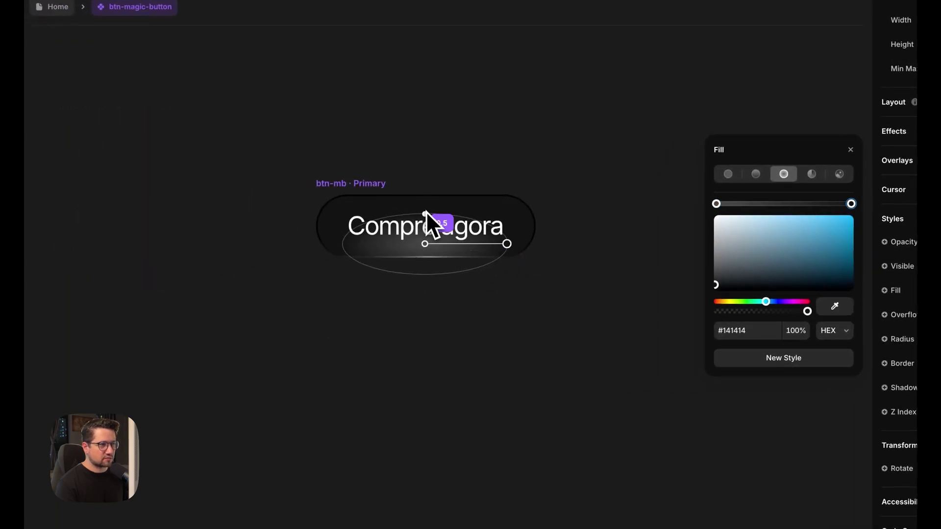
pyautogui.click(526, 308)
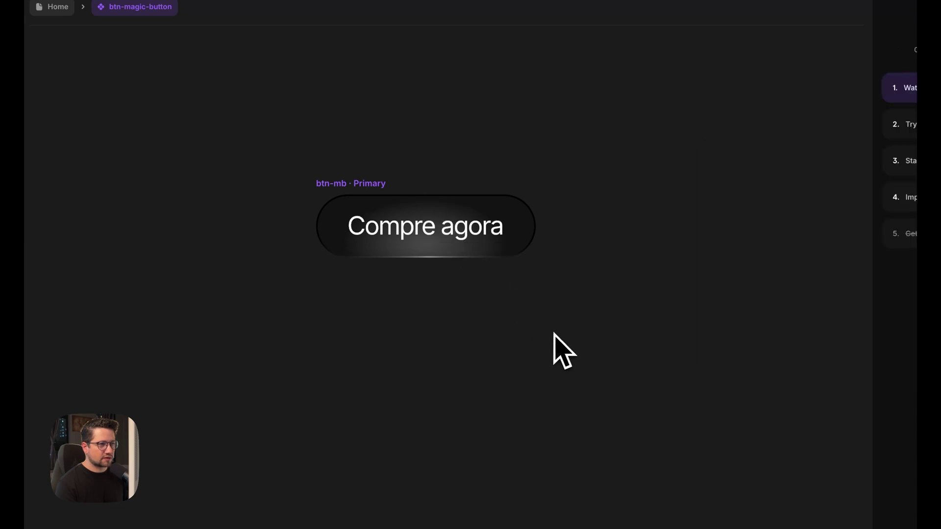
pyautogui.scroll(-3, 509, 341)
pyautogui.scroll(5, 508, 343)
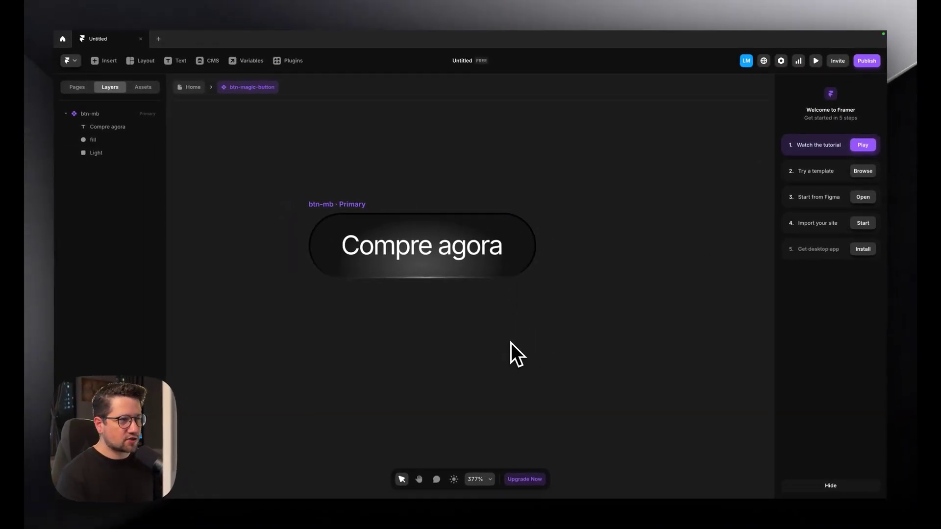
# - Add a Loop effect to the Light frame that rotates it 360° with a linear 3-second transition
pyautogui.click(98, 154)
pyautogui.scroll(5, 832, 308)
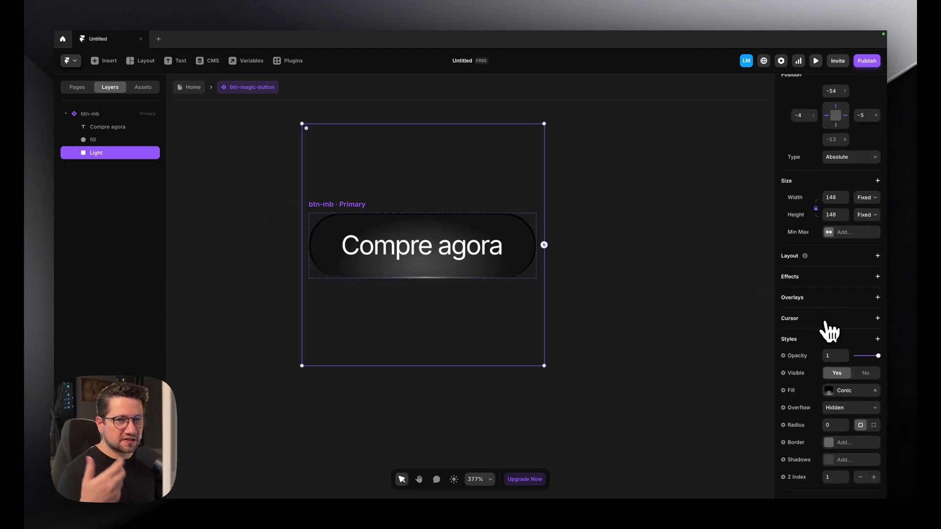
pyautogui.click(876, 276)
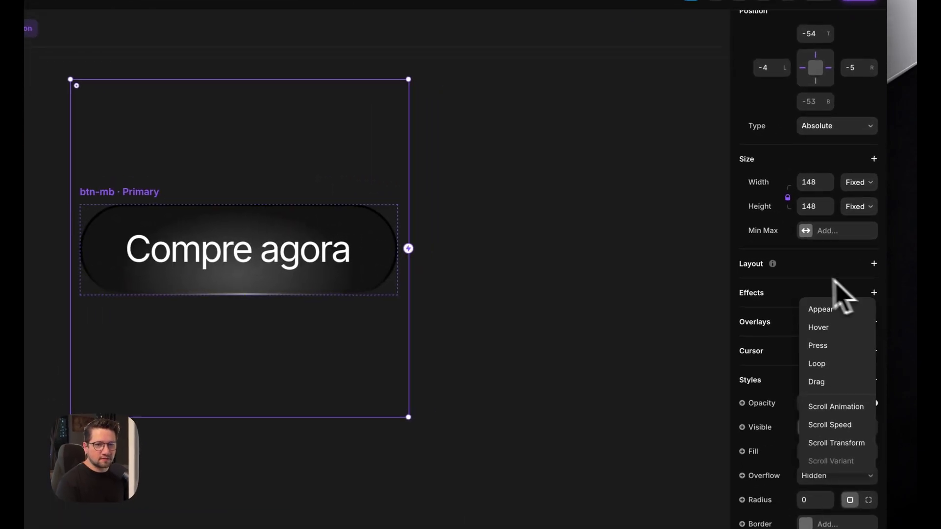
pyautogui.click(835, 324)
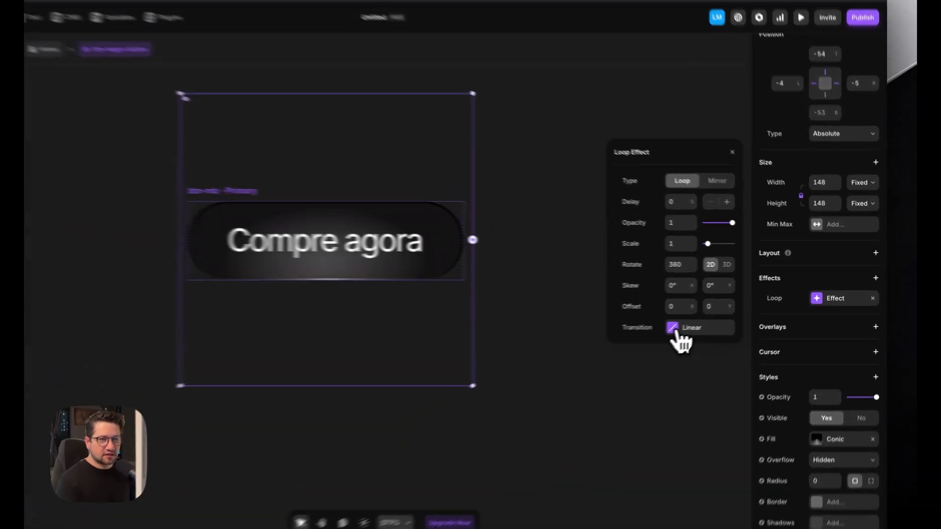
pyautogui.click(716, 319)
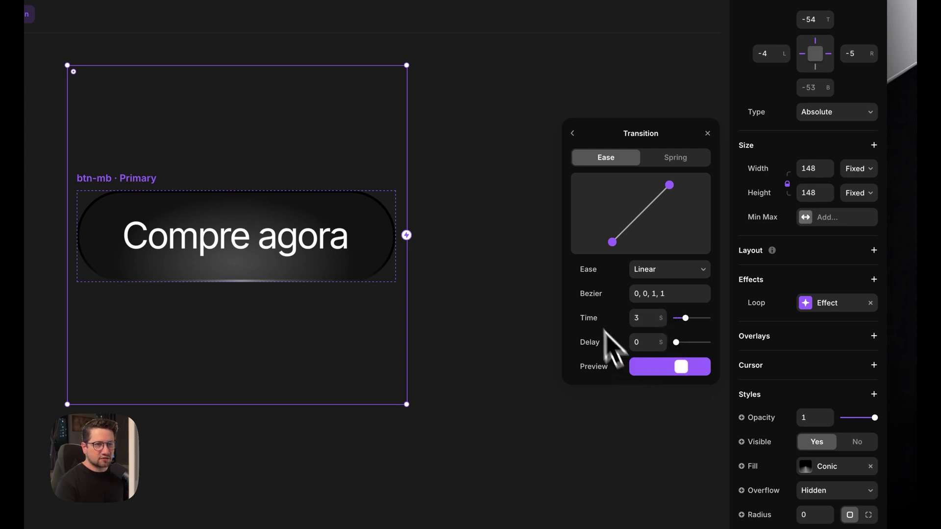
pyautogui.click(573, 134)
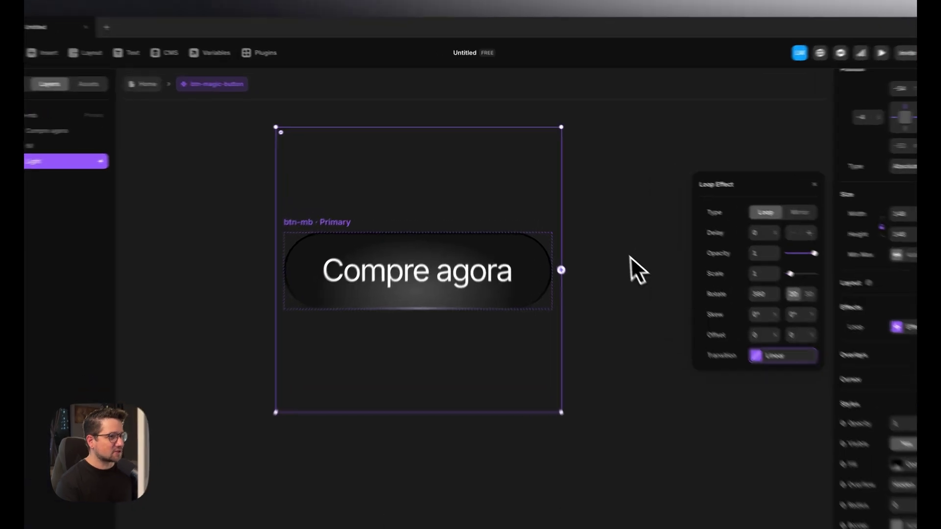
pyautogui.click(600, 244)
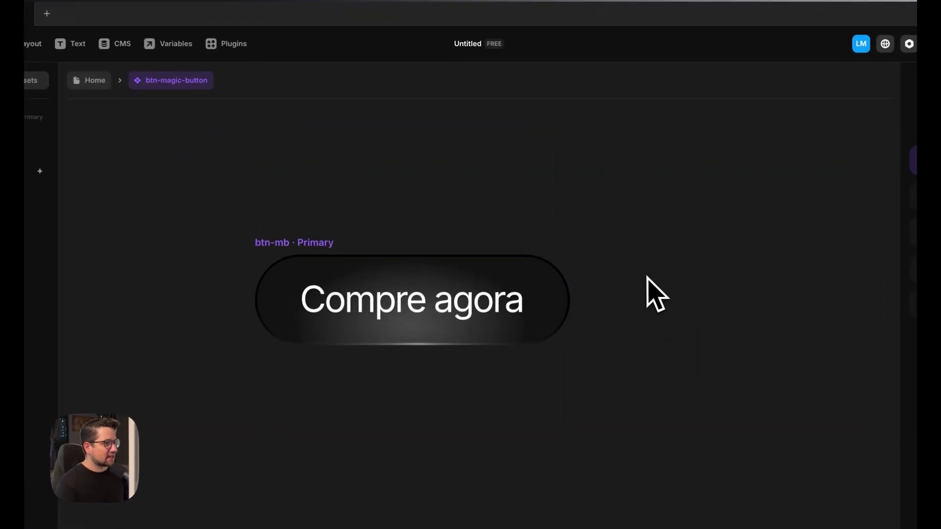
# - Preview the btn-mb variant to check the rotating light, and return to the editor
pyautogui.click(385, 250)
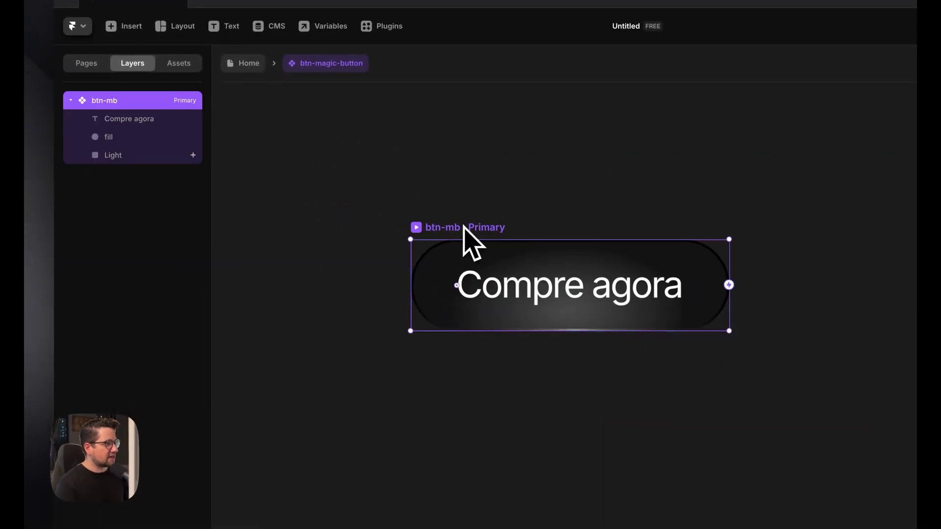
pyautogui.press('super+p')
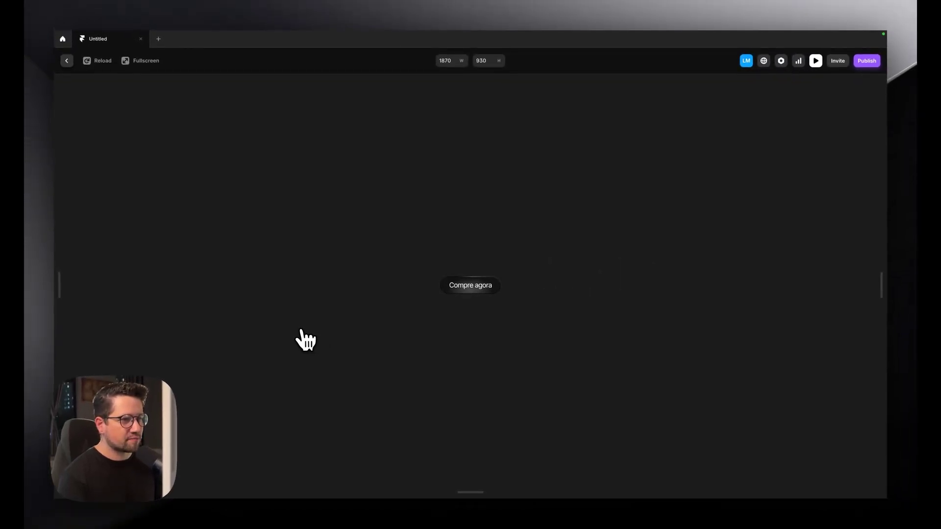
pyautogui.click(67, 61)
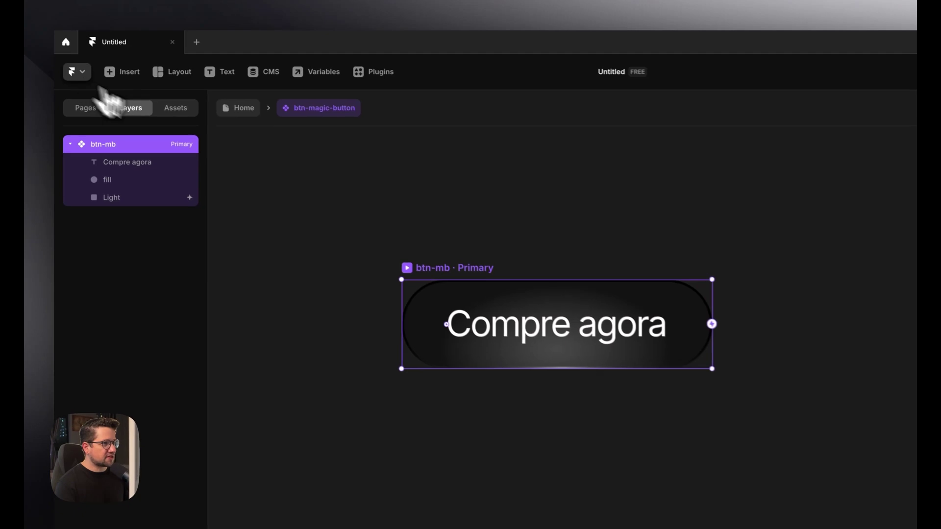
# - Recolour the fill frame's radial gradient purple, with a very dark purple outer stop and a brighter purple centre stop
pyautogui.click(599, 227)
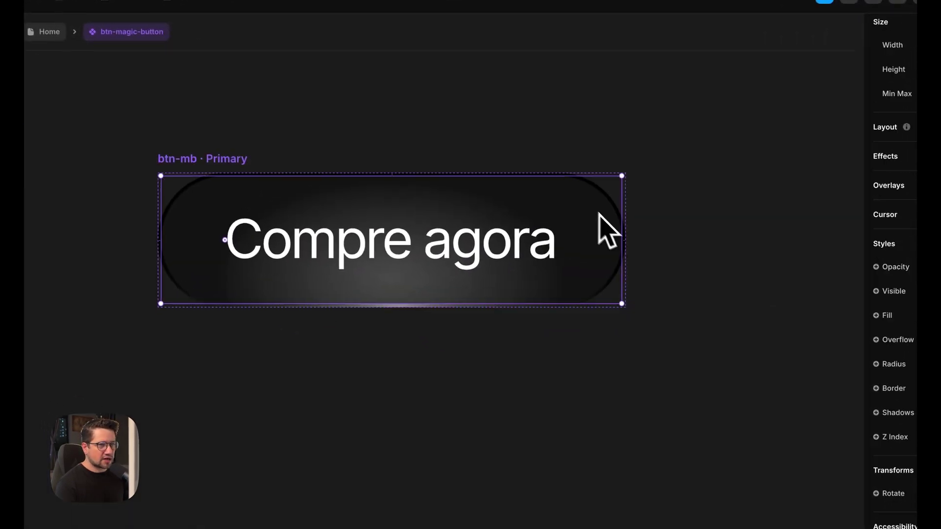
pyautogui.click(803, 331)
pyautogui.moveTo(643, 328); pyautogui.dragTo(635, 123)
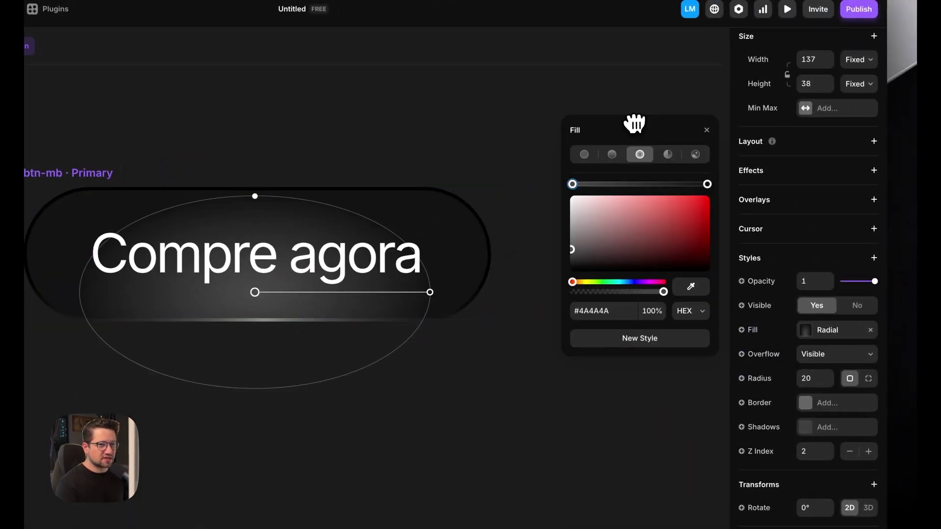
pyautogui.click(707, 184)
pyautogui.click(644, 282)
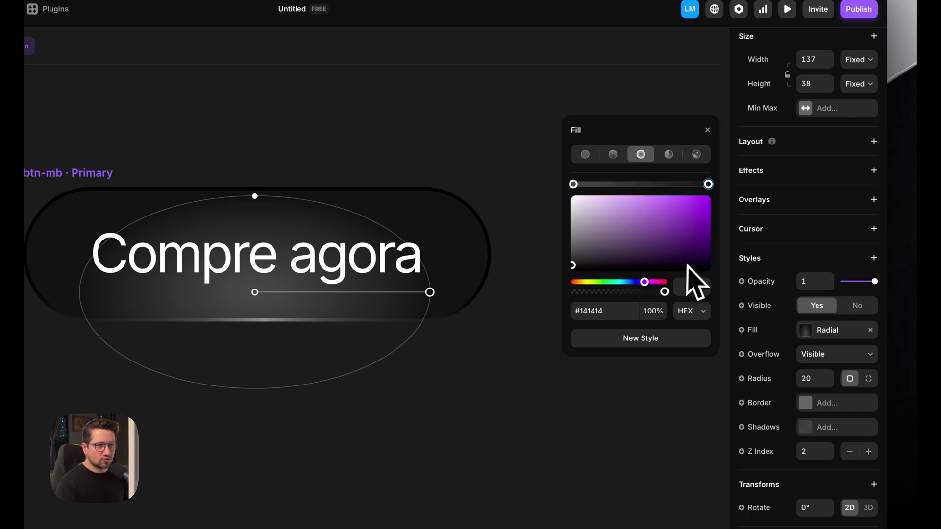
pyautogui.moveTo(689, 260); pyautogui.dragTo(690, 257)
pyautogui.click(573, 184)
pyautogui.click(691, 245)
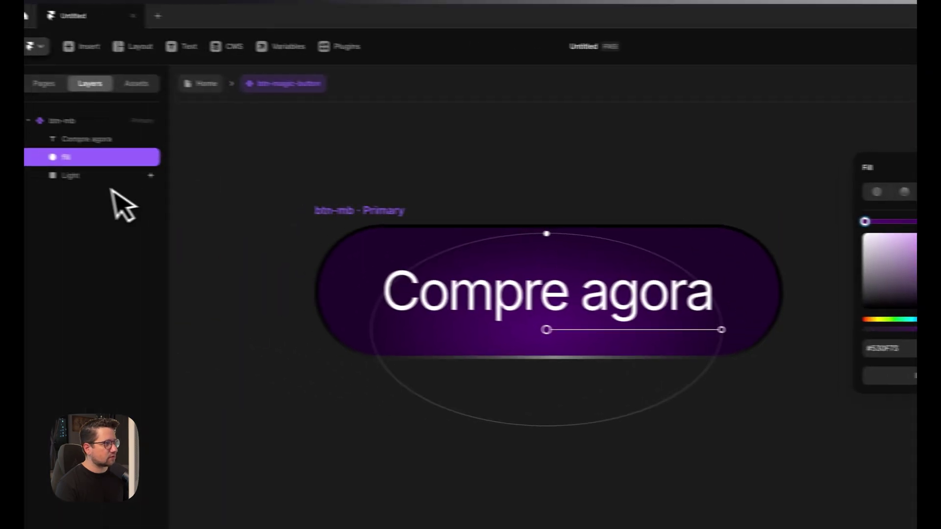
# - Recolour the two end stops of the Light frame's conic gradient to dark purple #340947
pyautogui.click(134, 181)
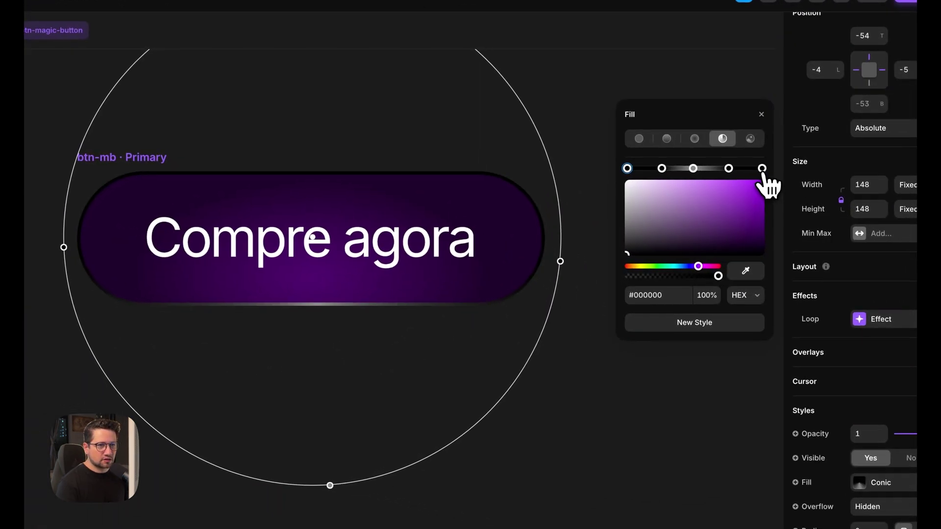
pyautogui.click(897, 190)
pyautogui.moveTo(751, 249); pyautogui.dragTo(745, 236)
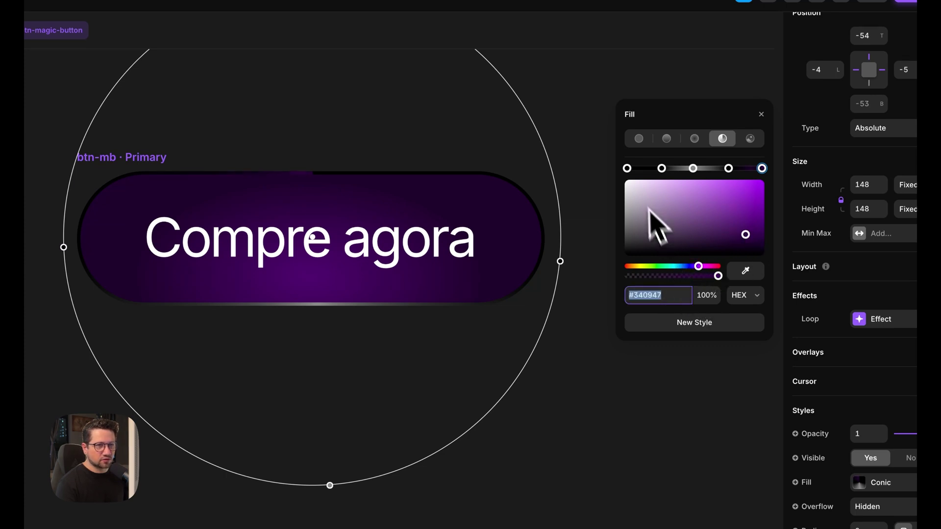
pyautogui.click(627, 168)
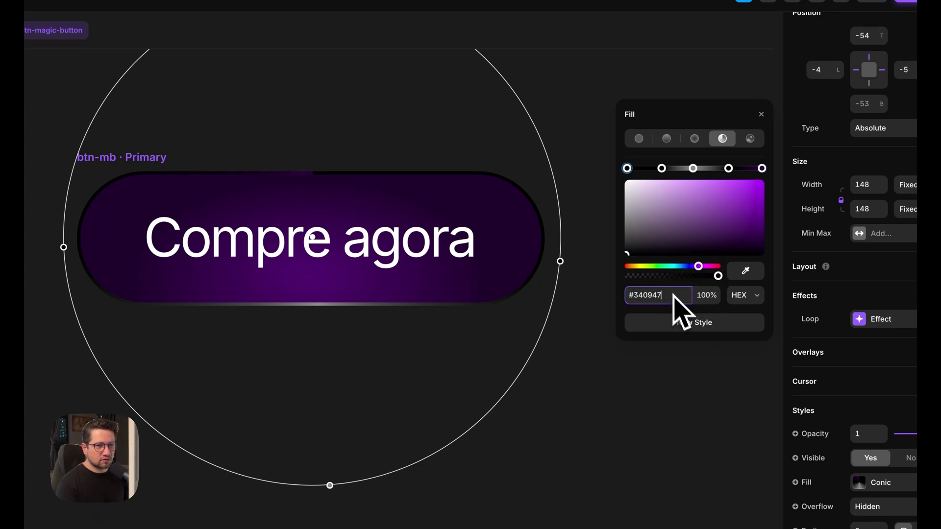
pyautogui.click(662, 169)
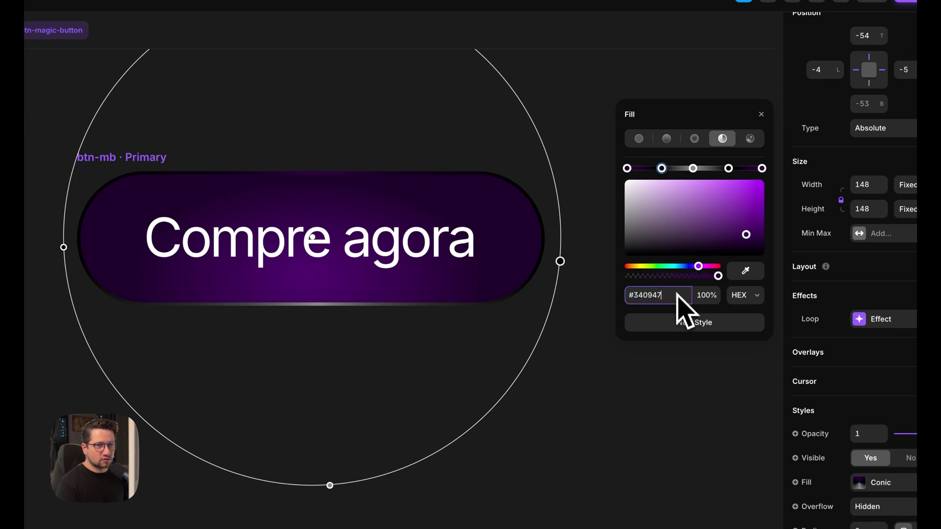
pyautogui.click(729, 168)
pyautogui.click(680, 294)
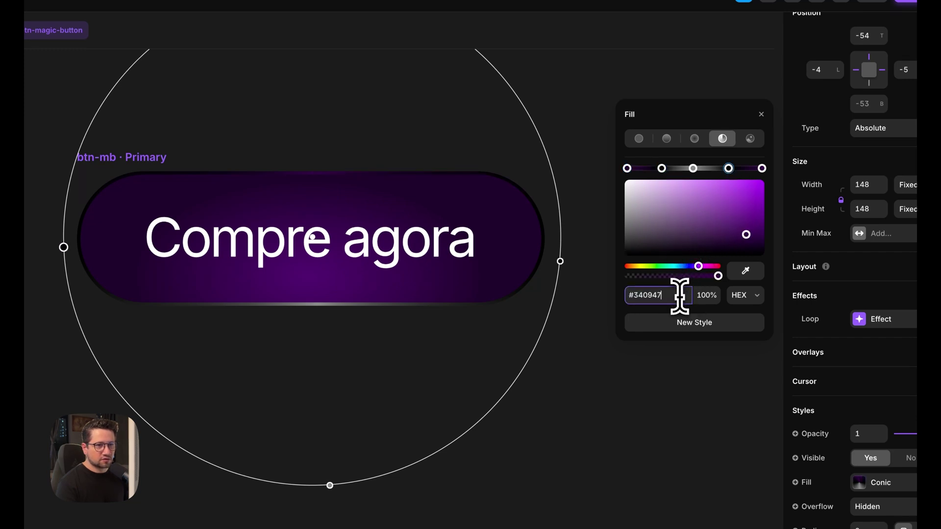
# - Set the conic gradient's middle stop to lighter purple #8C5CA1 and the two stops beside it to #340947
pyautogui.click(693, 169)
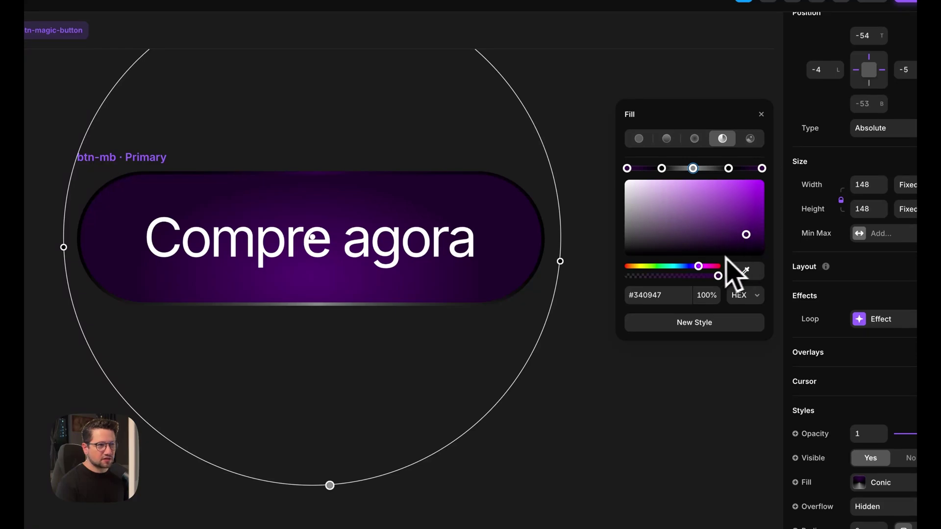
pyautogui.moveTo(745, 235); pyautogui.dragTo(702, 206)
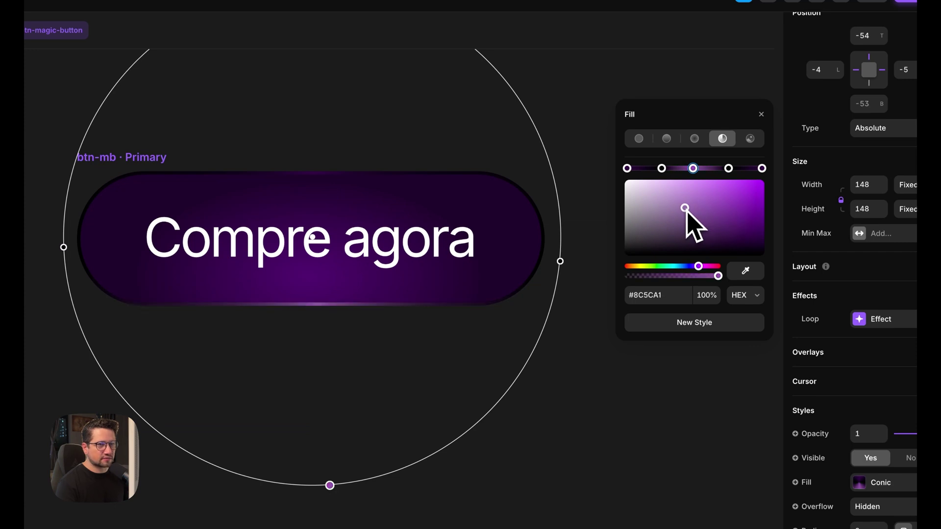
pyautogui.click(728, 168)
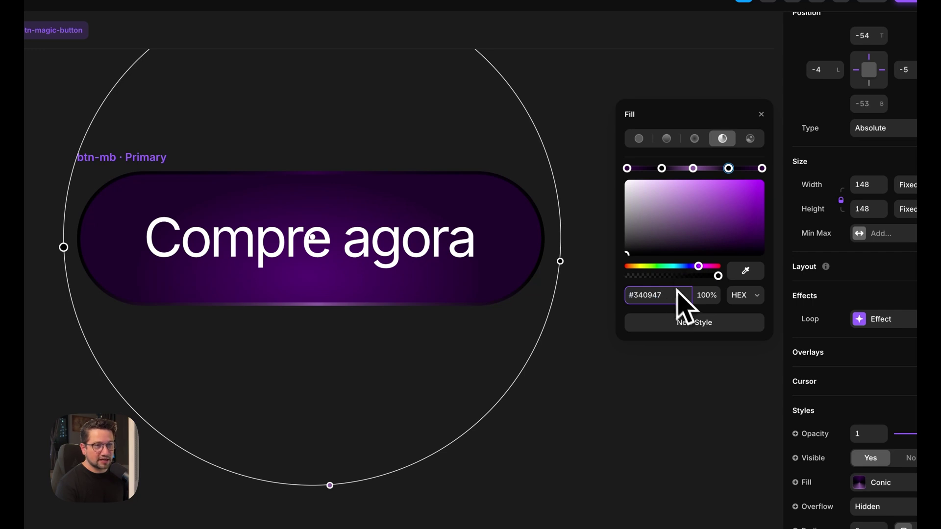
pyautogui.click(661, 168)
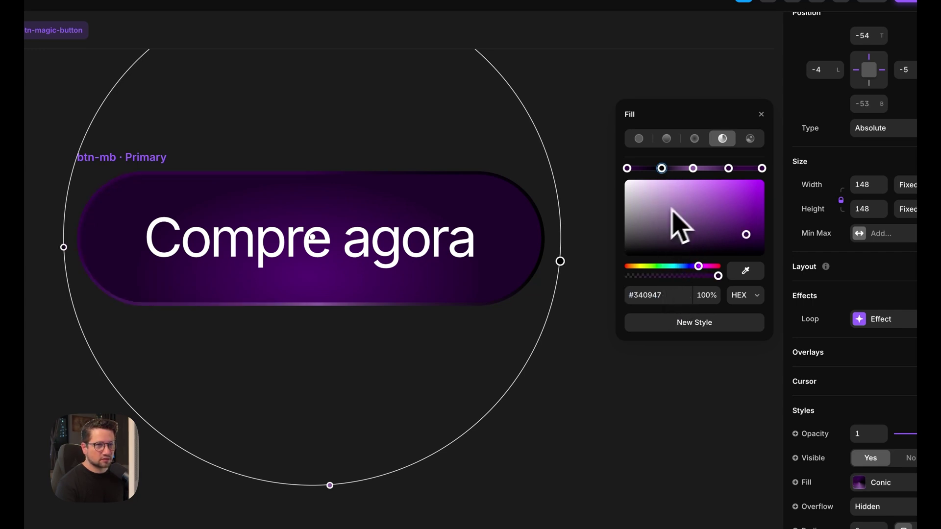
pyautogui.click(666, 297)
pyautogui.click(662, 168)
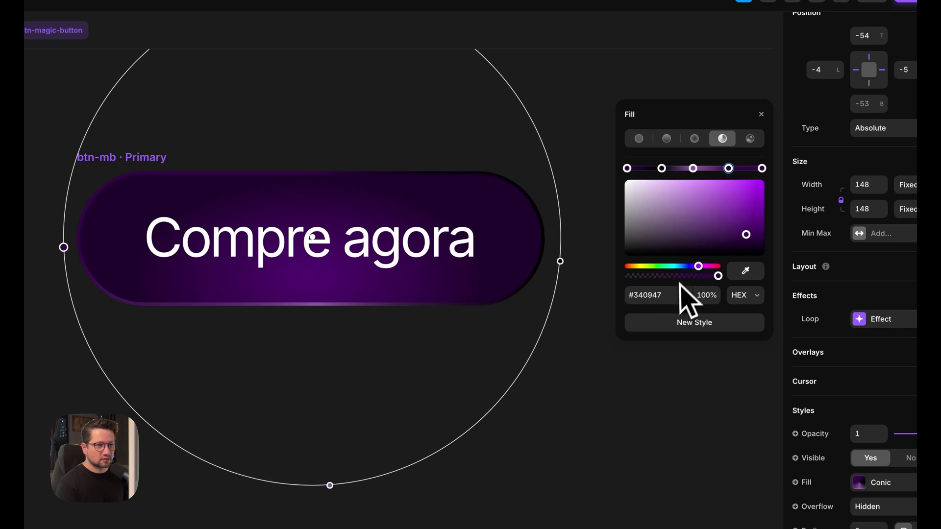
pyautogui.click(662, 168)
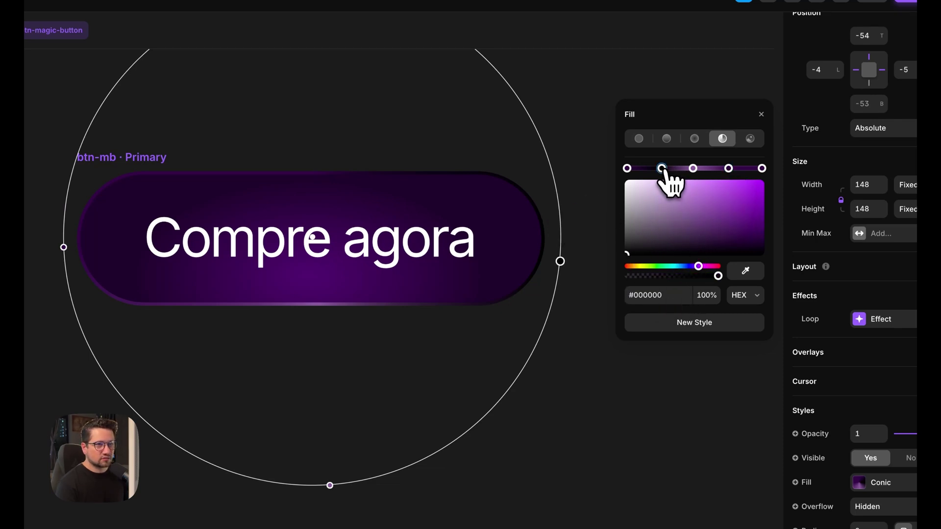
pyautogui.click(671, 297)
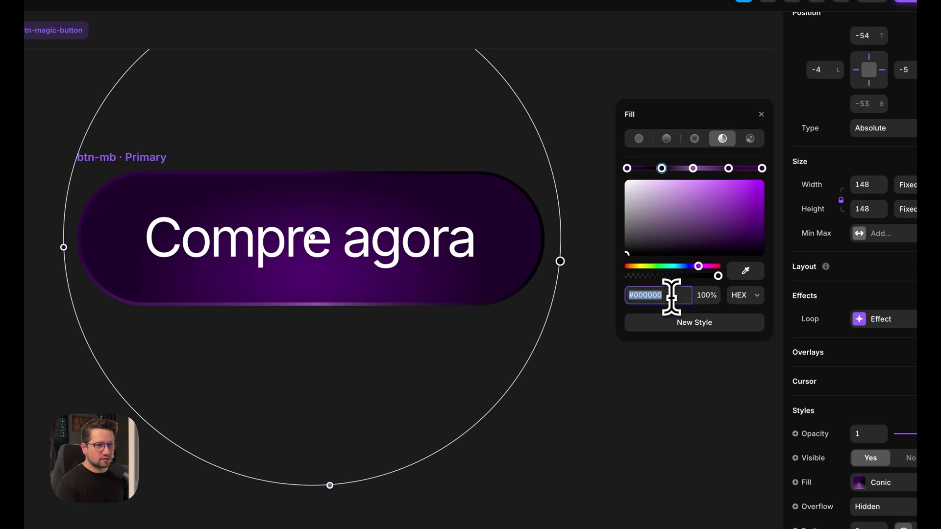
pyautogui.write('#340947')
pyautogui.press('Return')
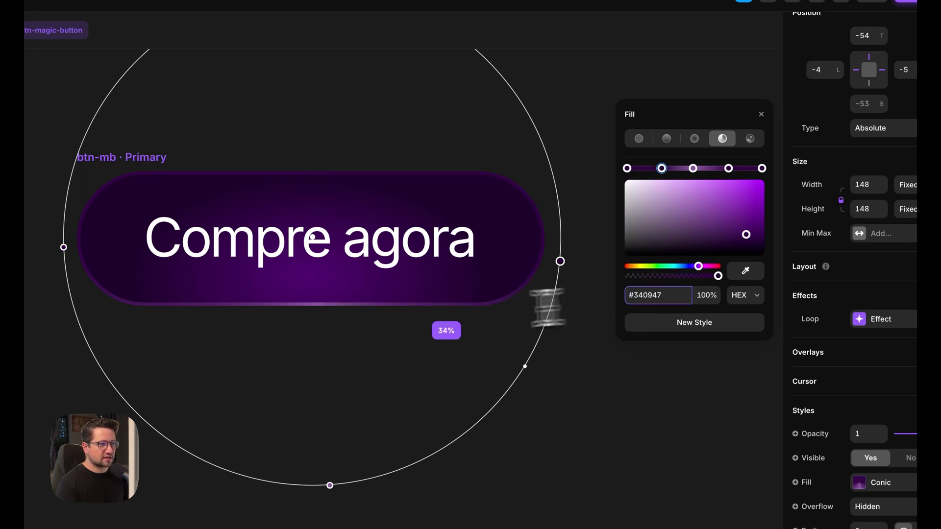
# - Recolour the "Compre agora" text light purple #D2ACE3, starting from a purple sampled on the button, and deselect it
pyautogui.scroll(-3, 374, 343)
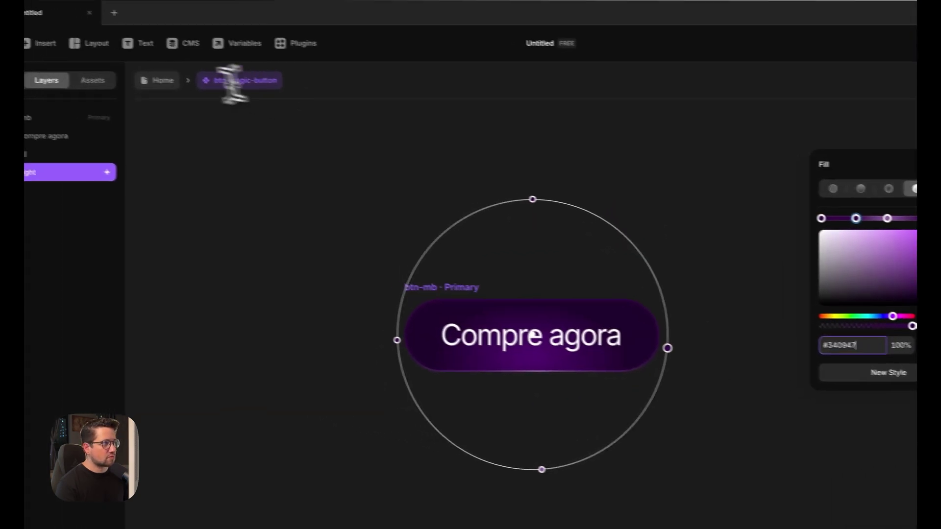
pyautogui.click(141, 149)
pyautogui.click(590, 353)
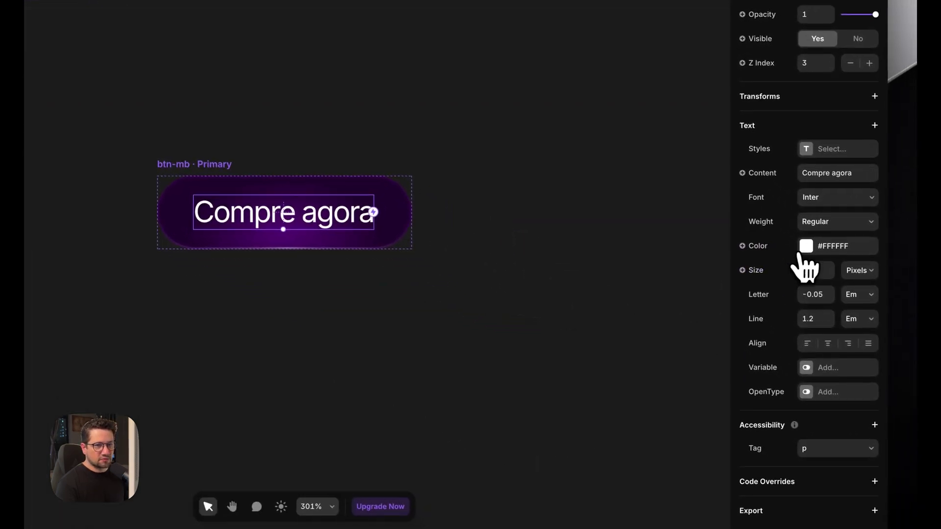
pyautogui.click(864, 309)
pyautogui.click(691, 379)
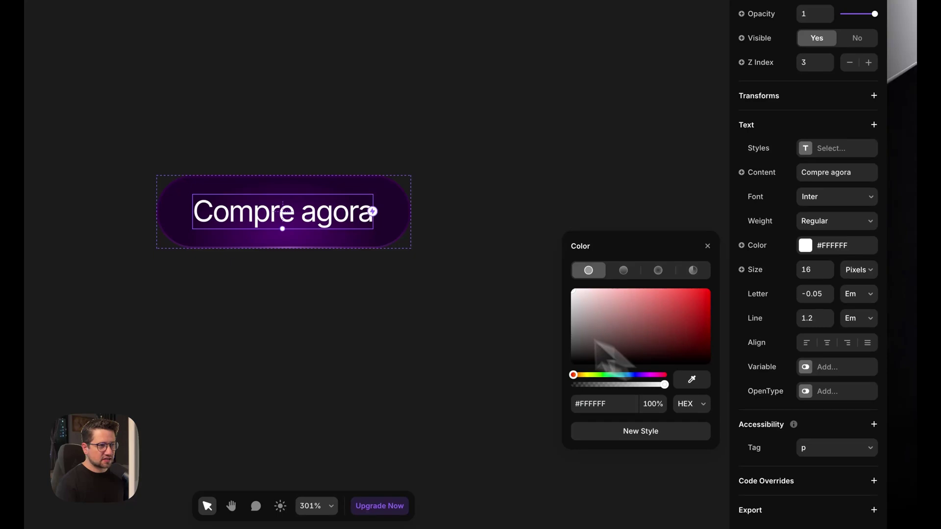
pyautogui.click(381, 310)
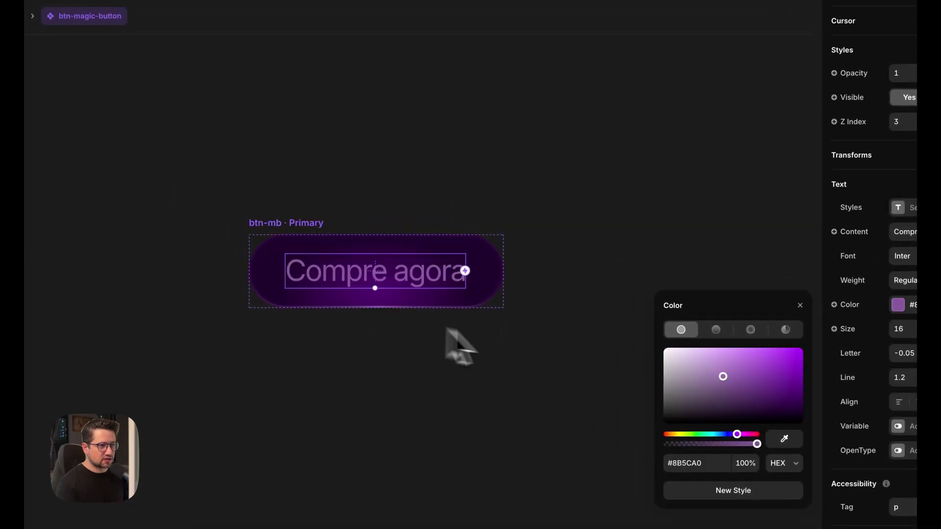
pyautogui.moveTo(721, 371); pyautogui.dragTo(697, 357)
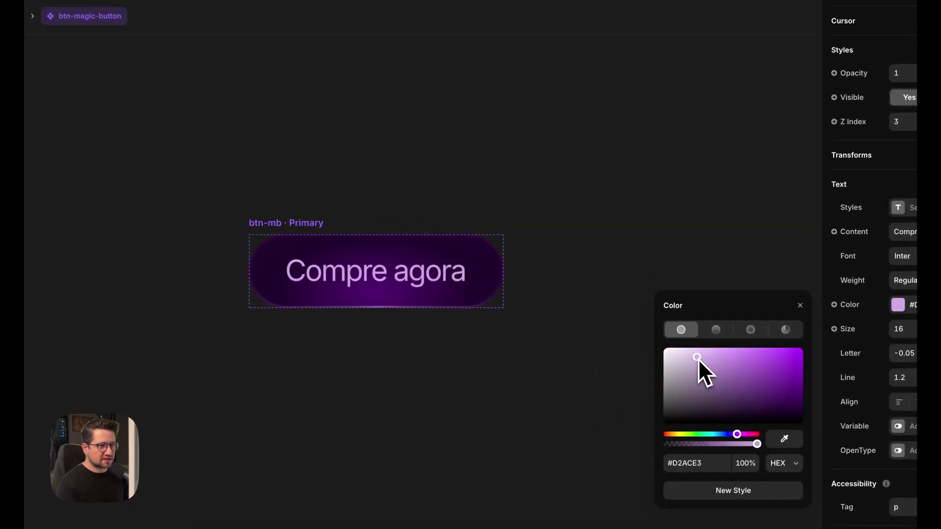
pyautogui.click(558, 230)
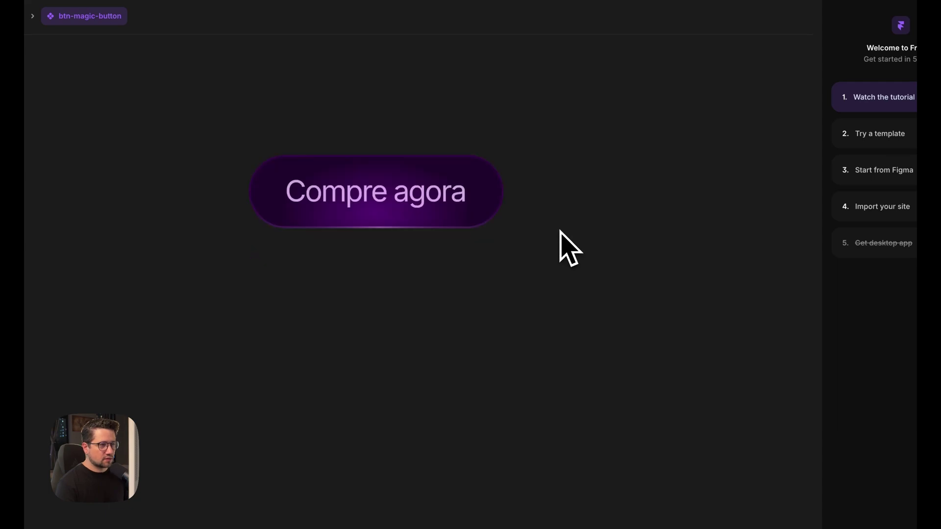
# - Add an outside box shadow to the btn-mb Primary variant with a blur of 16
pyautogui.click(319, 164)
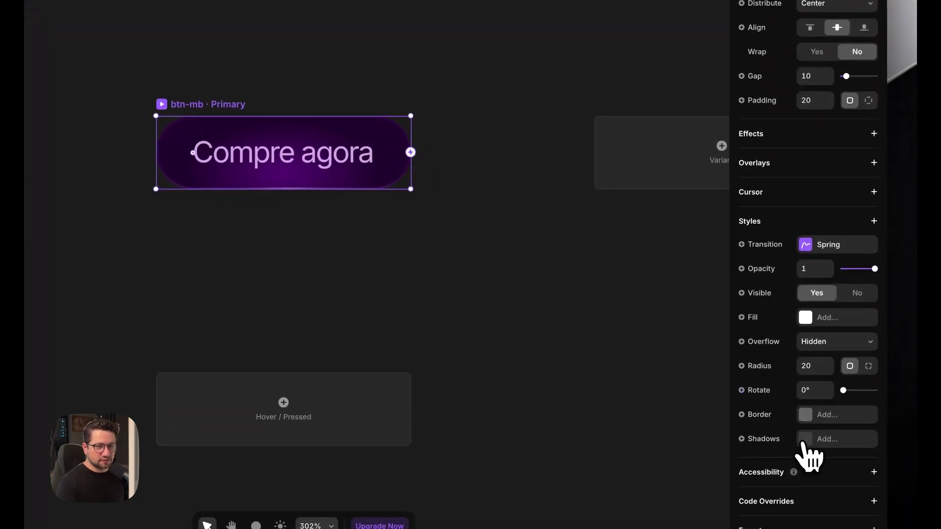
pyautogui.click(807, 444)
pyautogui.moveTo(651, 343); pyautogui.dragTo(632, 146)
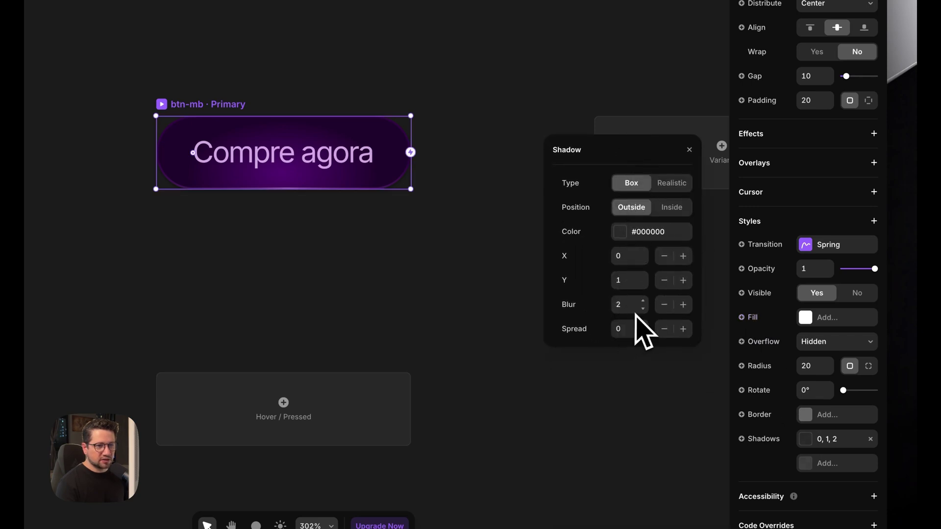
pyautogui.moveTo(643, 302); pyautogui.dragTo(645, 305)
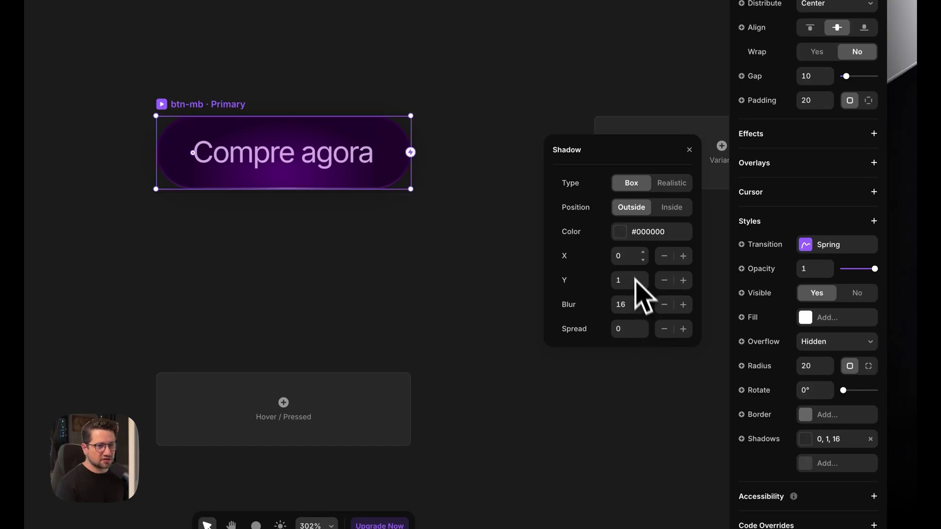
# - Colour the shadow purple #6A2B87 at 56% opacity, starting from a colour sampled at the button's edge, and deselect the button
pyautogui.click(630, 233)
pyautogui.click(595, 279)
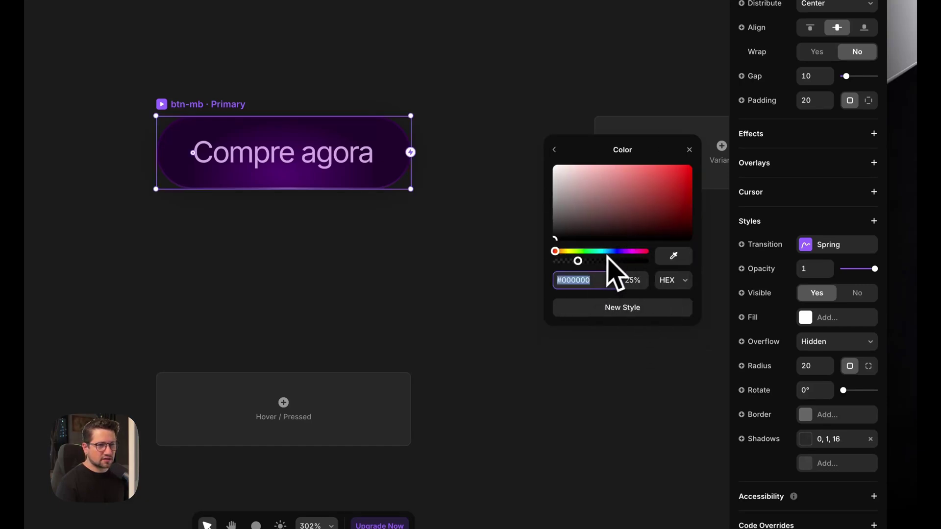
pyautogui.click(673, 255)
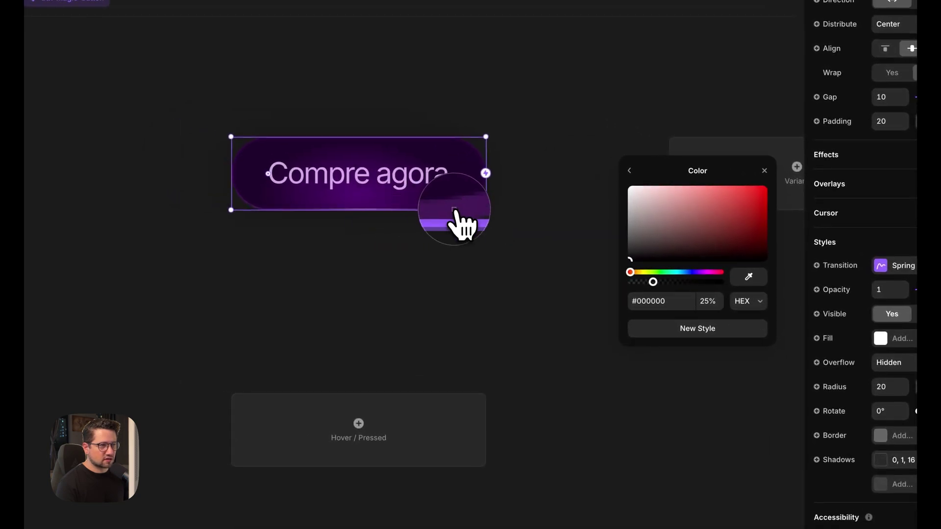
pyautogui.click(454, 211)
pyautogui.moveTo(723, 236)
pyautogui.mouseDown()
pyautogui.moveTo(724, 213)
pyautogui.moveTo(722, 222)
pyautogui.mouseUp()
pyautogui.moveTo(721, 282); pyautogui.dragTo(689, 282)
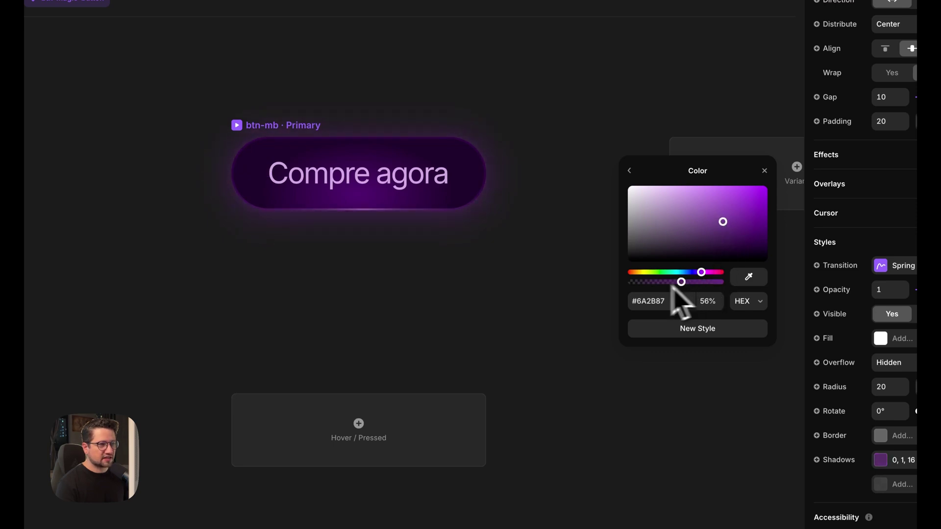
pyautogui.scroll(-3, 399, 273)
pyautogui.click(403, 276)
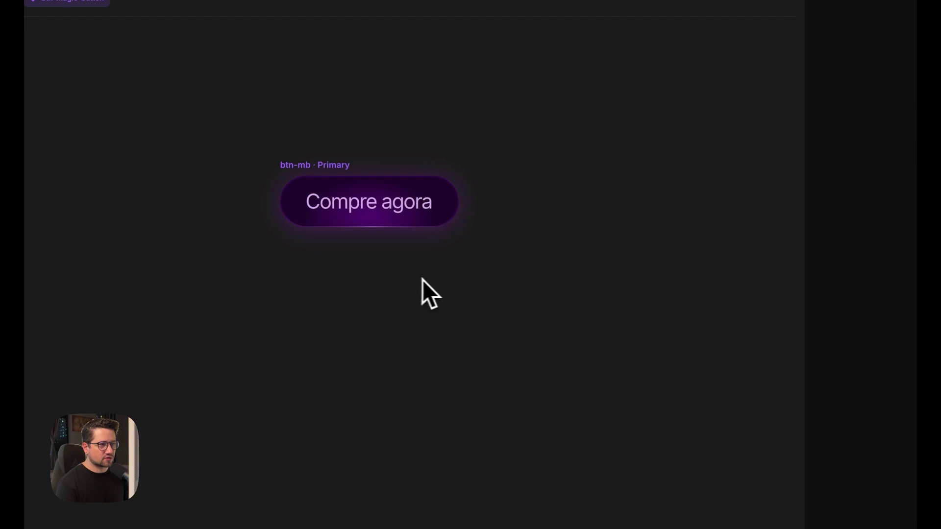
# - Add a Hover variant to the btn-mb button
pyautogui.click(340, 172)
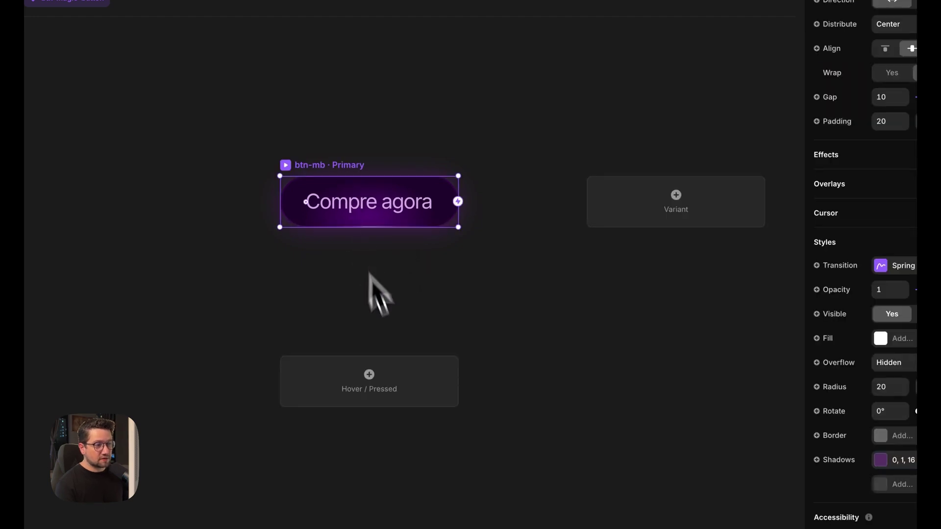
pyautogui.click(404, 389)
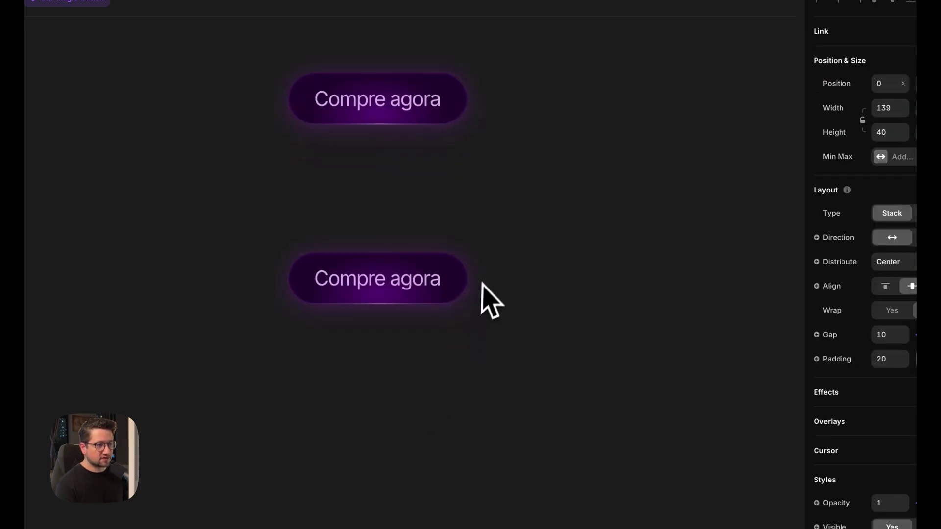
# - Centre the Hover variant's radial fill gradient behind the text and enlarge its ellipse in width and height
pyautogui.scroll(3, 417, 294)
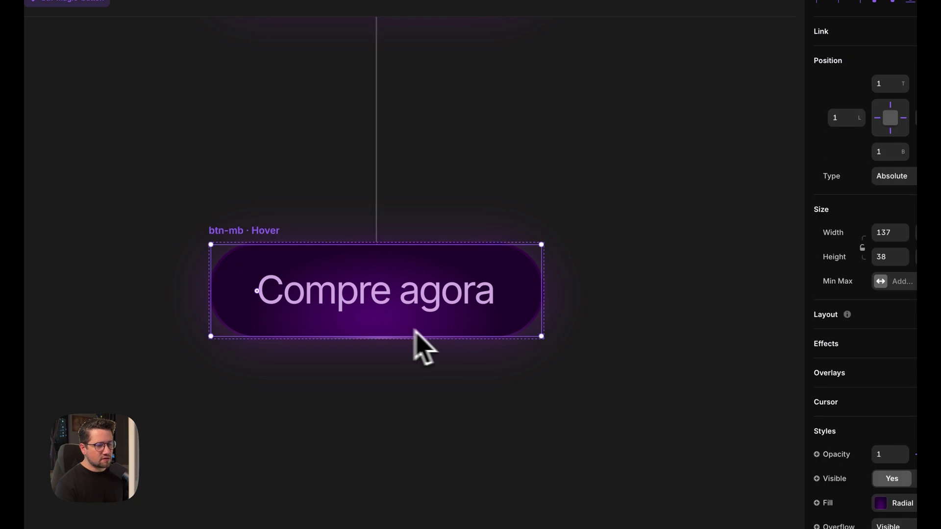
pyautogui.scroll(-5, 862, 363)
pyautogui.click(807, 257)
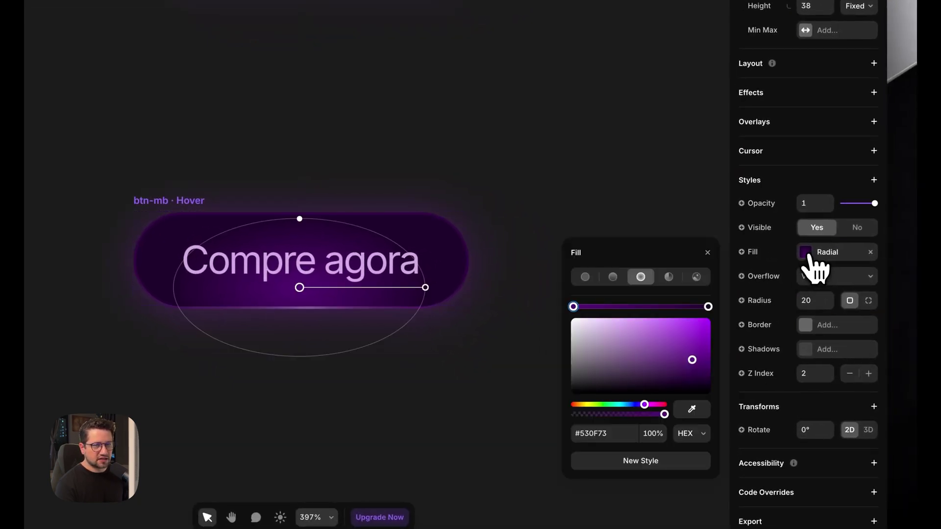
pyautogui.moveTo(299, 287); pyautogui.dragTo(302, 273)
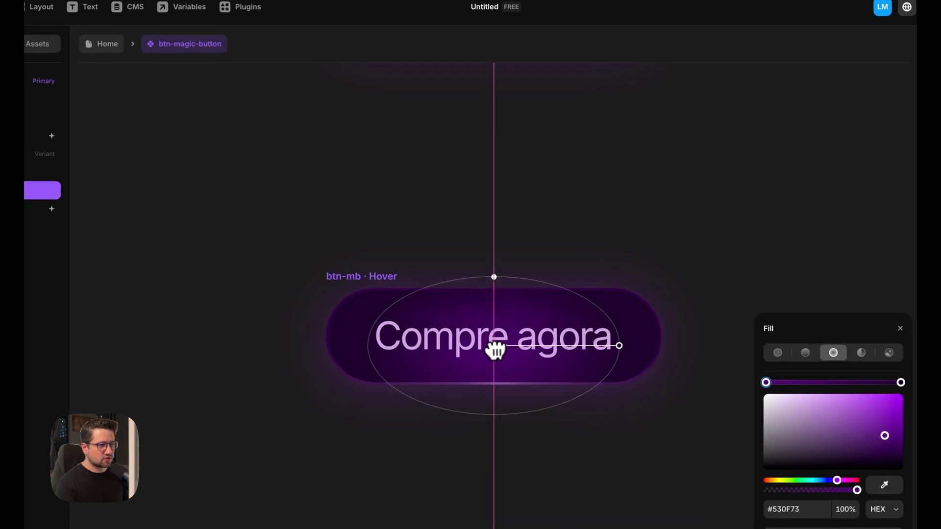
pyautogui.moveTo(495, 350); pyautogui.dragTo(496, 343)
pyautogui.moveTo(621, 340); pyautogui.dragTo(649, 340)
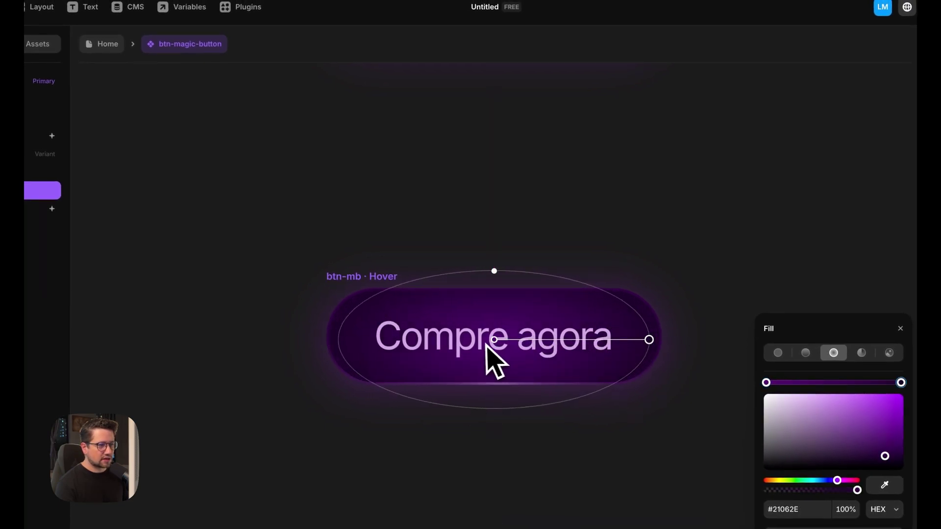
pyautogui.moveTo(494, 270); pyautogui.dragTo(494, 259)
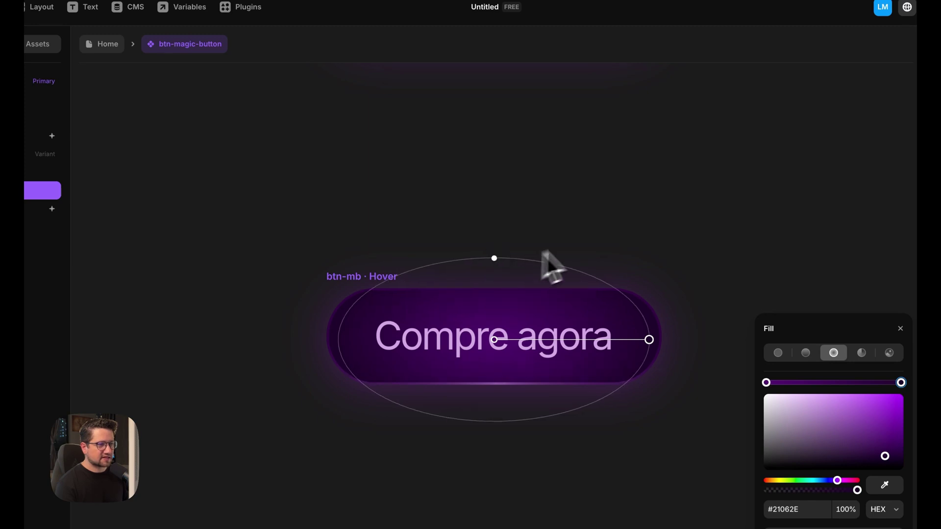
pyautogui.click(607, 226)
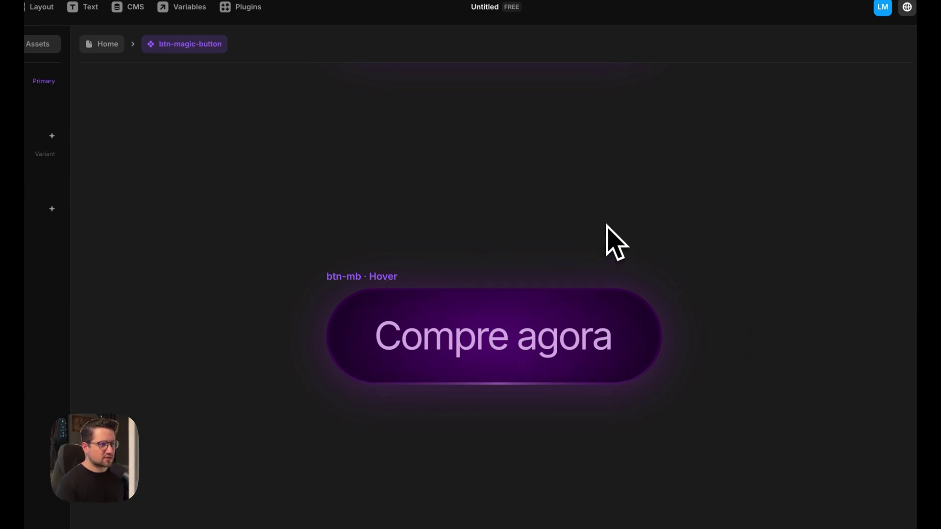
pyautogui.scroll(-3, 527, 274)
pyautogui.scroll(-2, 437, 338)
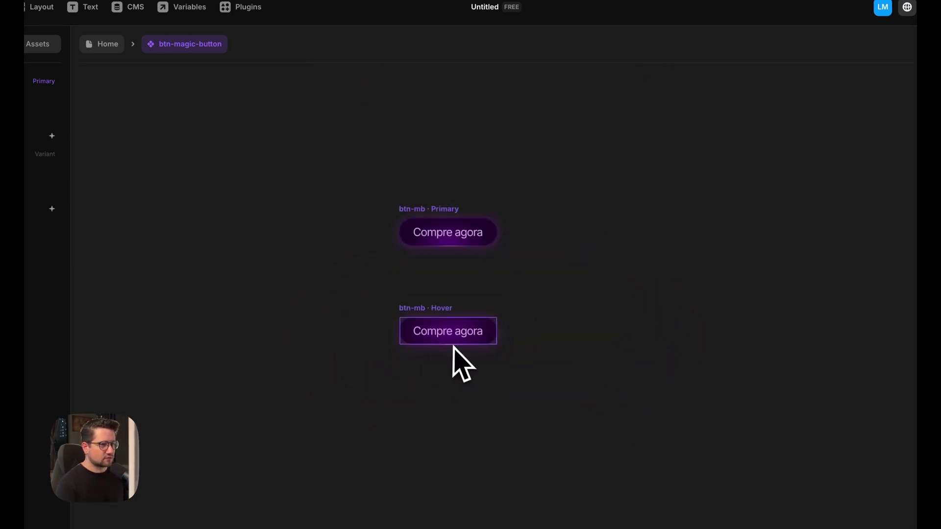
# - Place the btn-magic-button component in the Home page's Desktop frame and centre it horizontally and vertically
pyautogui.click(105, 44)
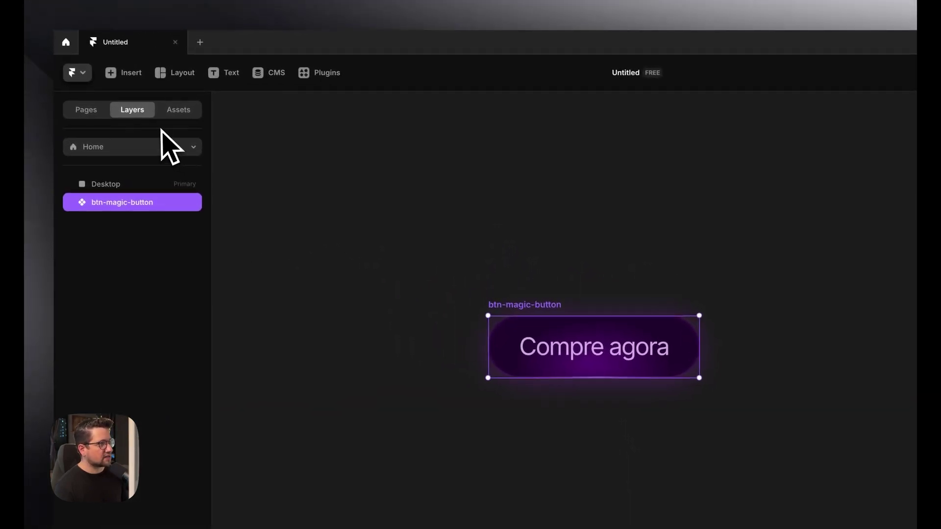
pyautogui.click(176, 112)
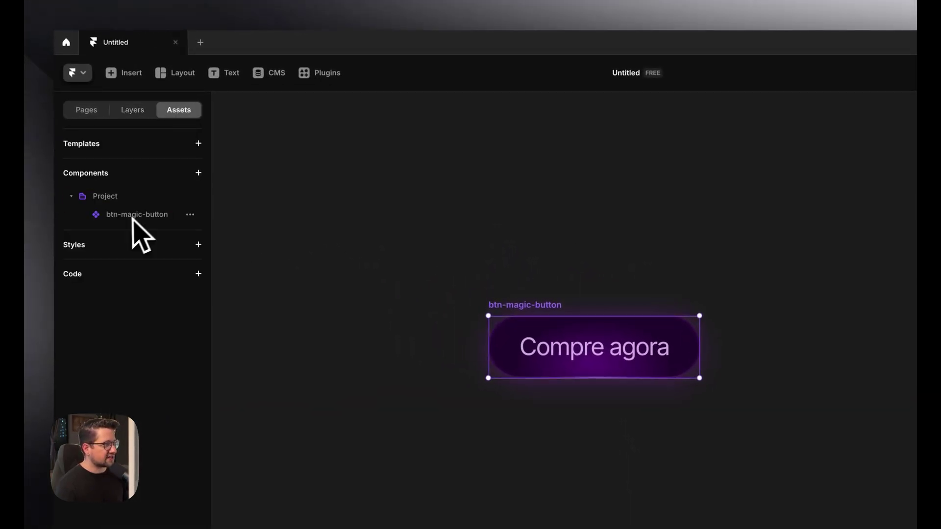
pyautogui.scroll(-5, 495, 297)
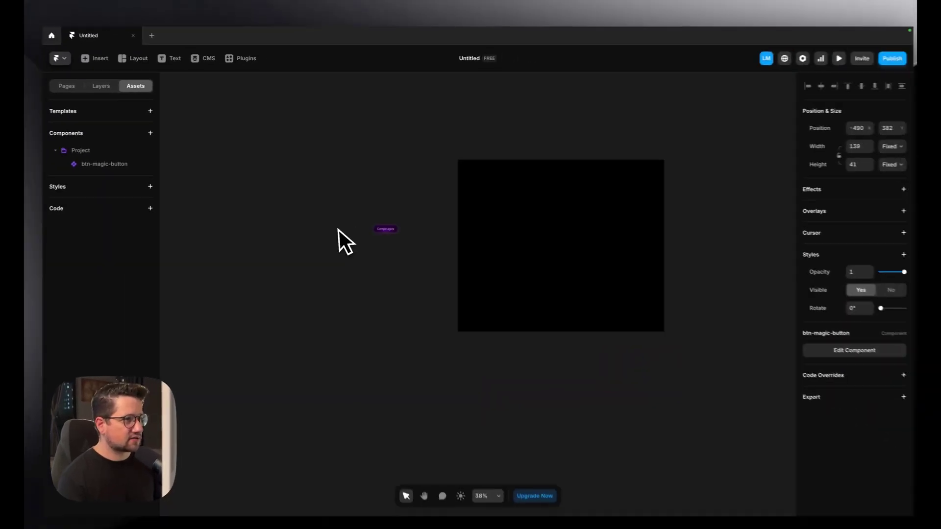
pyautogui.scroll(5, 588, 237)
pyautogui.scroll(-3, 413, 227)
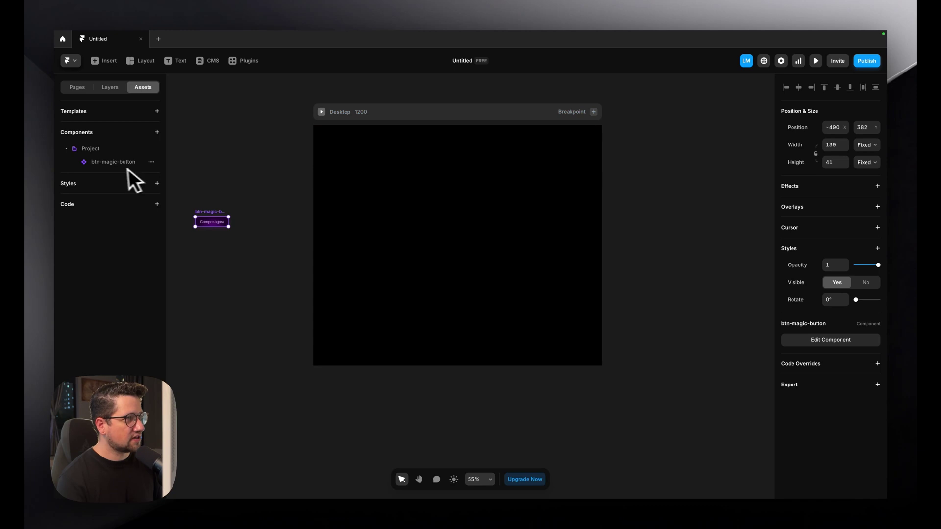
pyautogui.moveTo(104, 166); pyautogui.dragTo(469, 283)
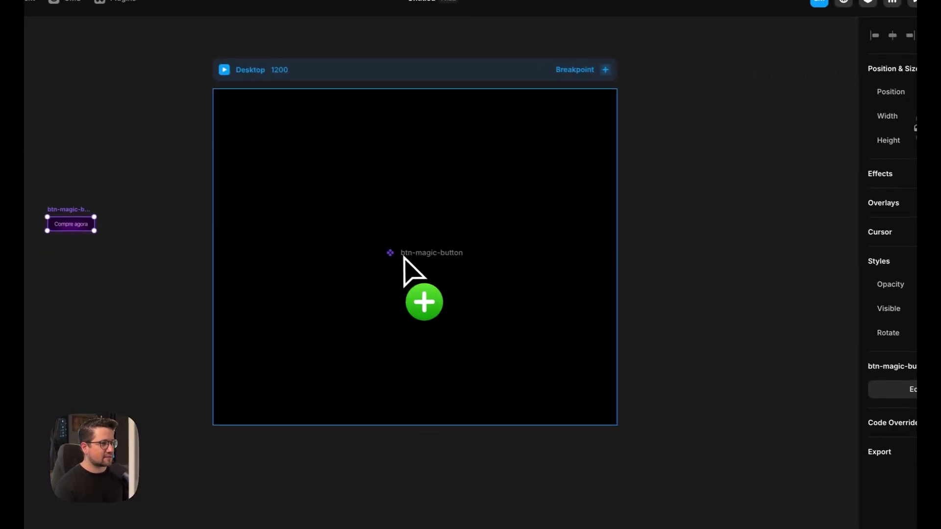
pyautogui.scroll(5, 406, 269)
pyautogui.scroll(-5, 418, 231)
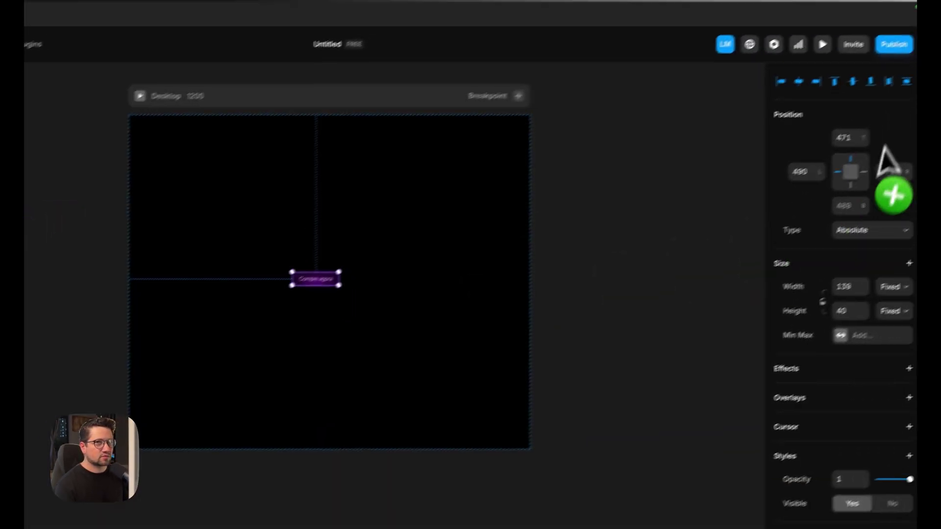
pyautogui.click(799, 81)
pyautogui.click(853, 82)
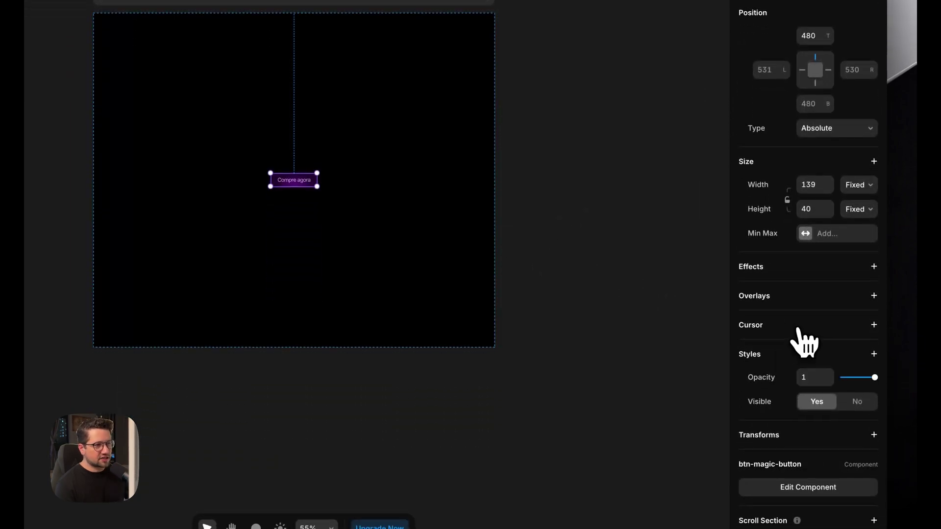
# - Add a Scale transform of 4 to the placed button and preview the Desktop page to check the hover behaviour
pyautogui.scroll(-1, 798, 333)
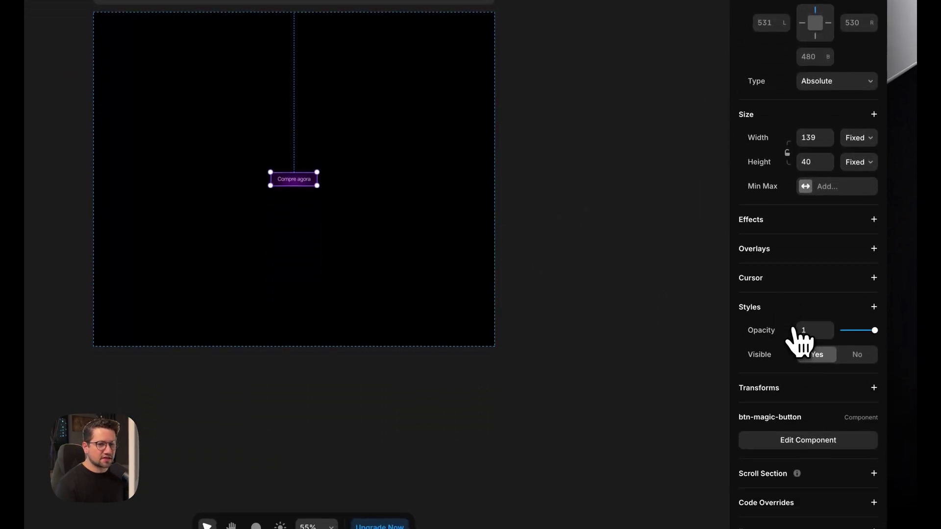
pyautogui.click(873, 388)
pyautogui.click(863, 402)
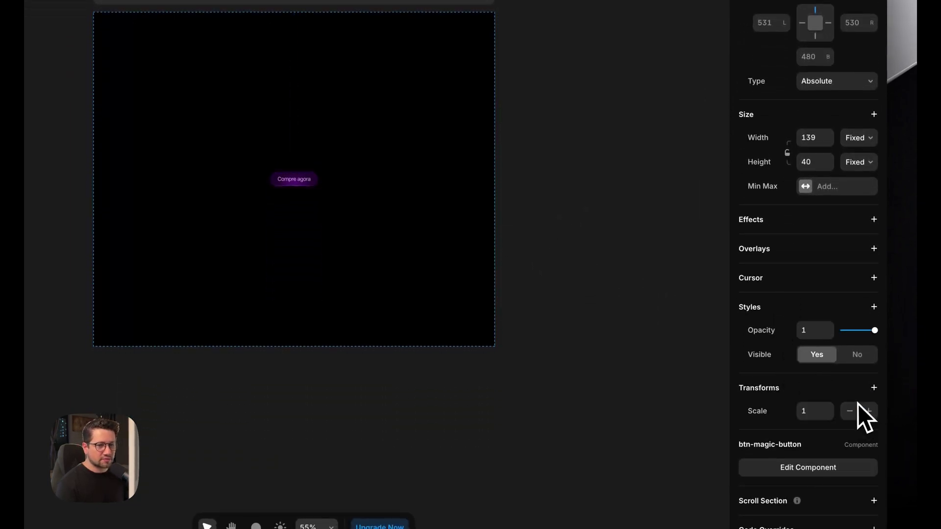
pyautogui.click(828, 408)
pyautogui.click(828, 408)
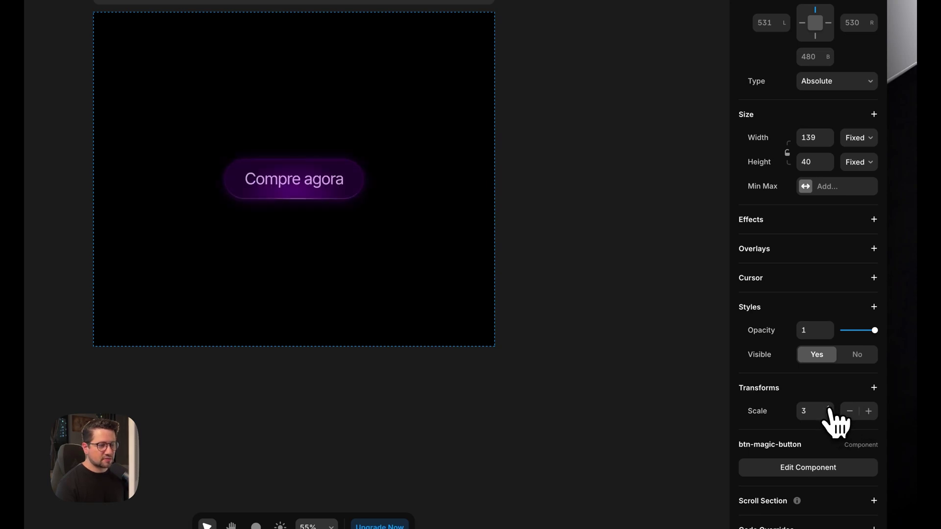
pyautogui.click(828, 408)
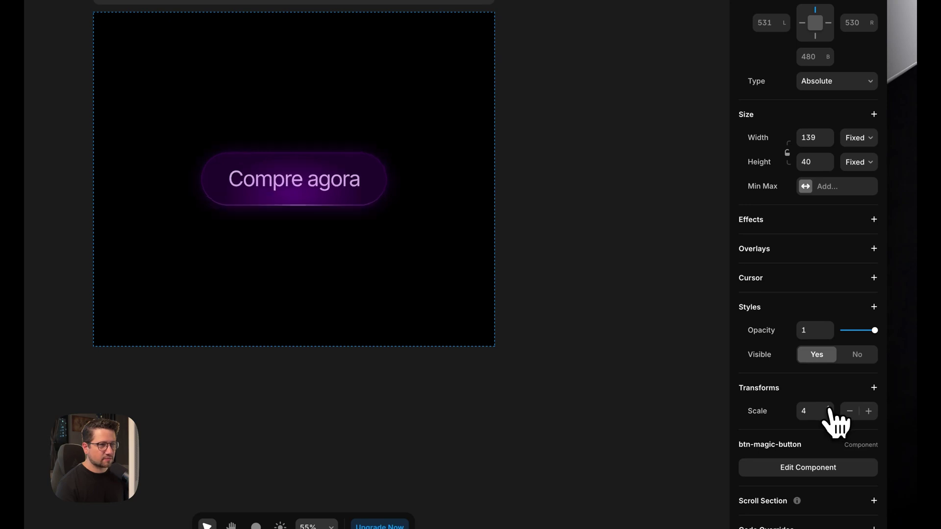
pyautogui.click(573, 246)
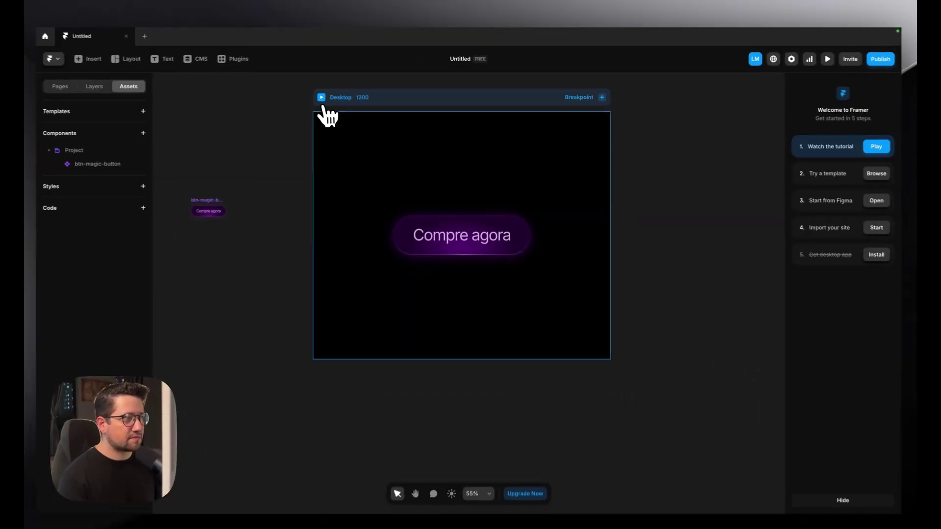
pyautogui.click(318, 97)
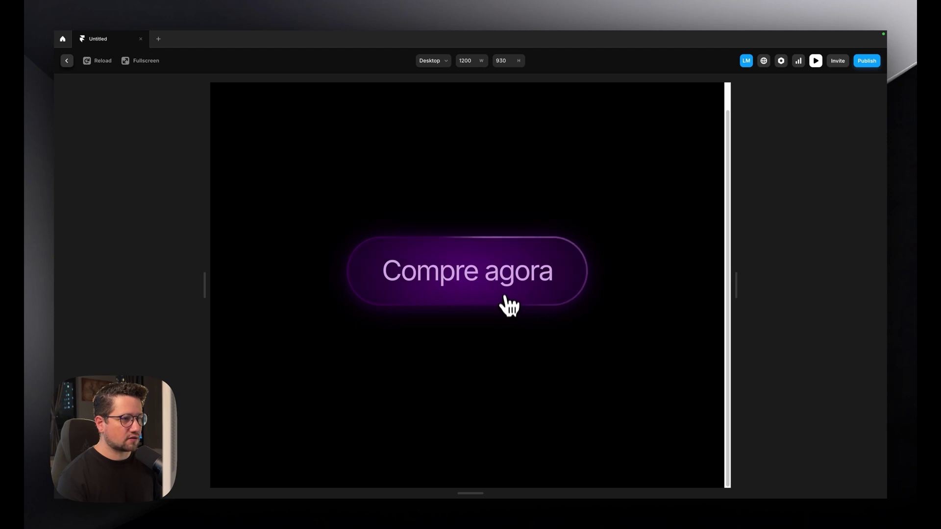
pyautogui.click(67, 61)
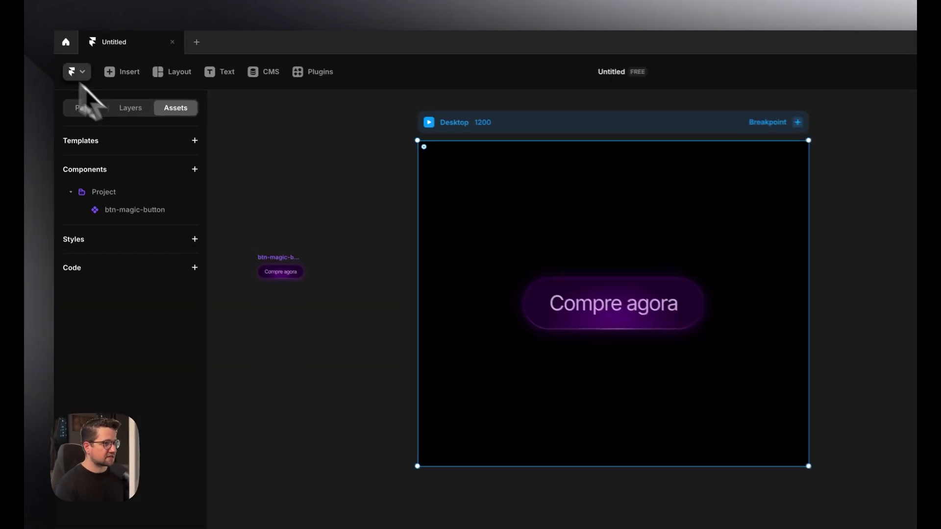
# - In the button component's Primary variant, lighten the middle colour stop of the Light layer's conic gradient
pyautogui.click(554, 304)
pyautogui.doubleClick(554, 304)
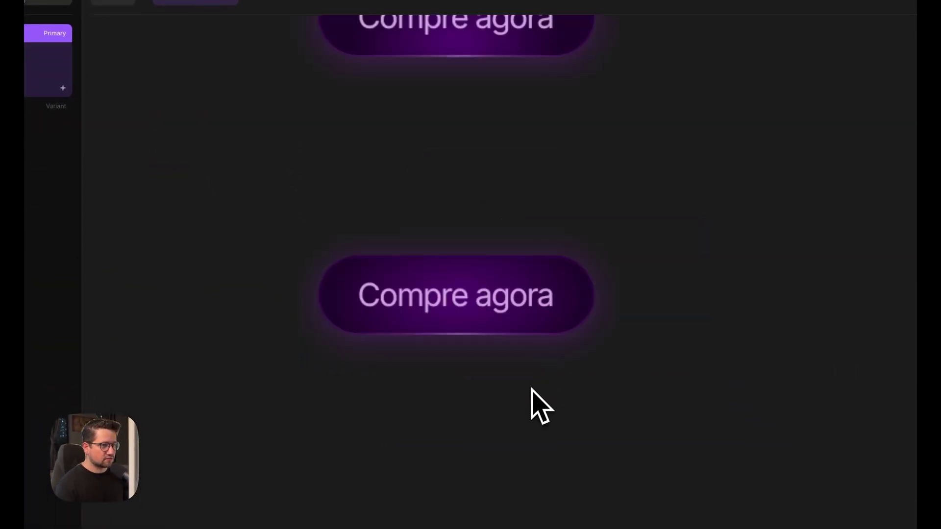
pyautogui.scroll(10, 504, 357)
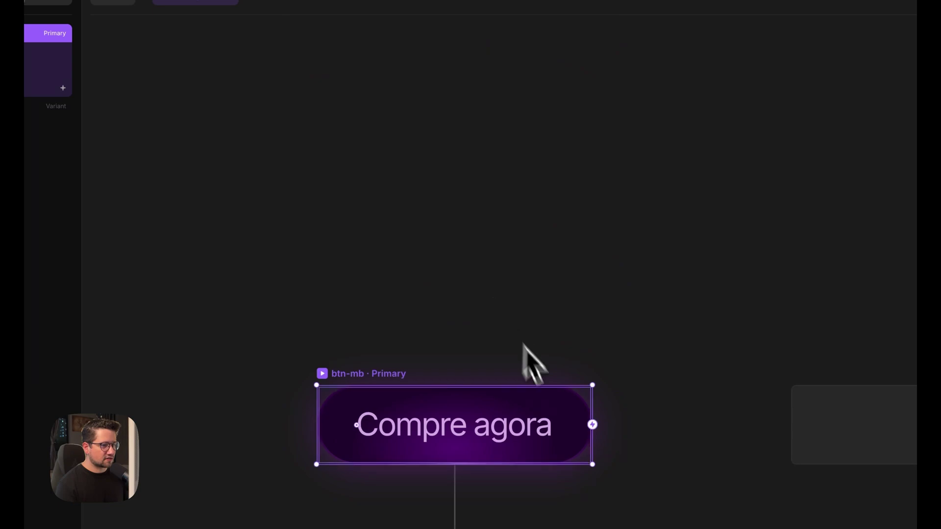
pyautogui.click(111, 203)
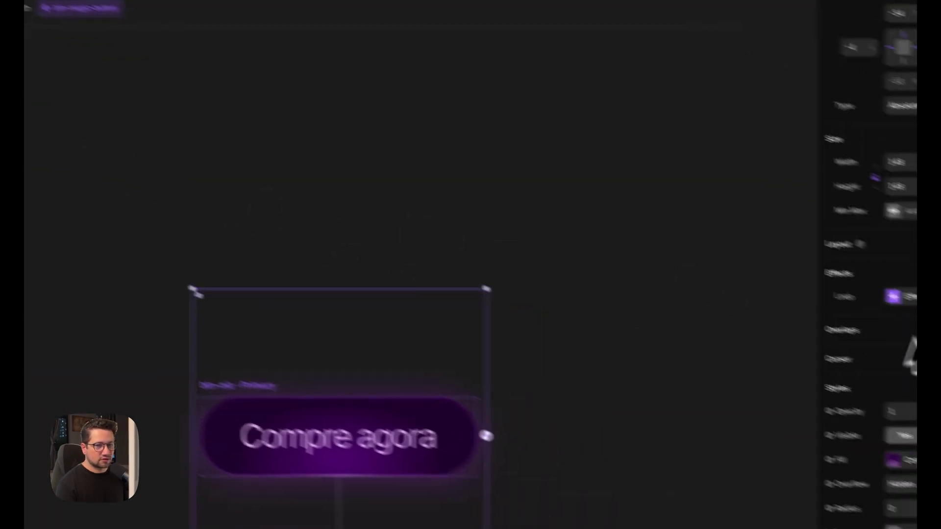
pyautogui.scroll(-3, 913, 393)
pyautogui.click(899, 461)
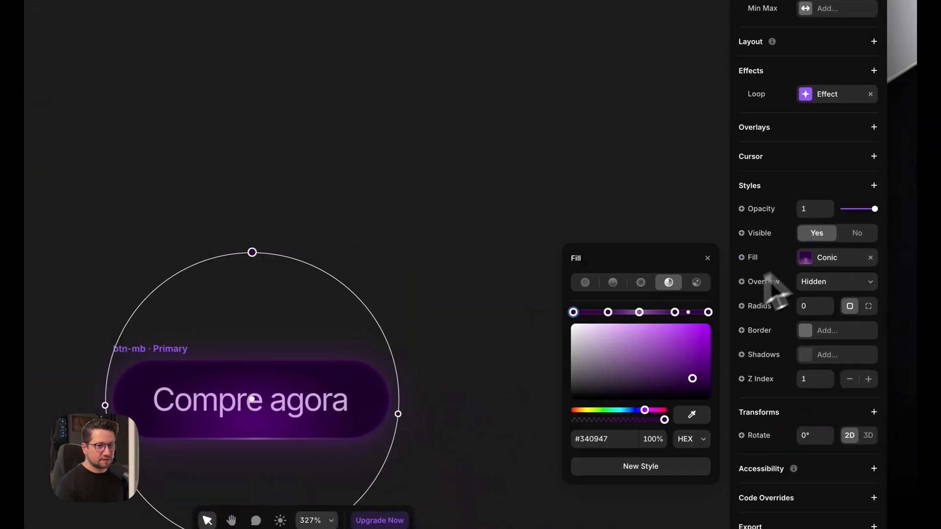
pyautogui.click(638, 312)
pyautogui.moveTo(631, 353); pyautogui.dragTo(629, 314)
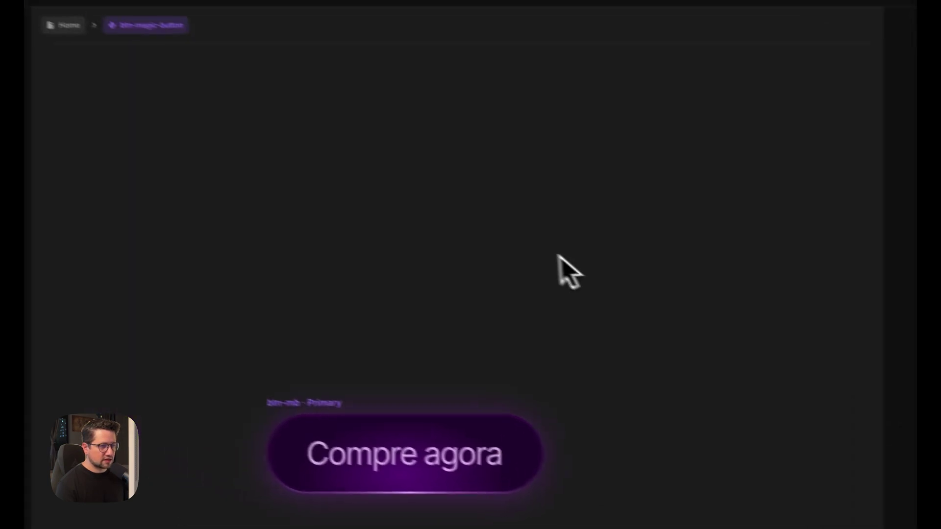
# - Inset the Primary variant's fill layer by 2 on the top, right, bottom and left
pyautogui.click(541, 255)
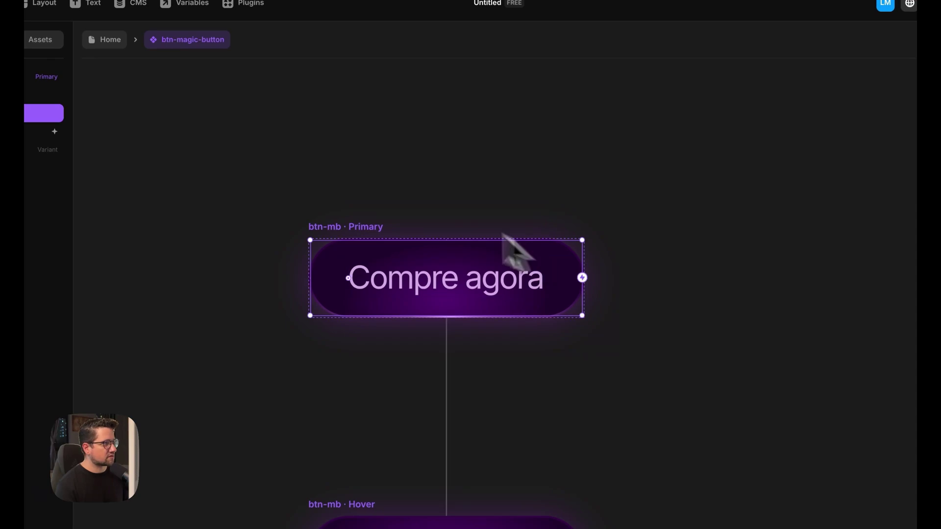
pyautogui.click(857, 204)
pyautogui.write('2')
pyautogui.click(808, 169)
pyautogui.write('2')
pyautogui.click(776, 204)
pyautogui.write('2')
pyautogui.click(816, 238)
pyautogui.write('2')
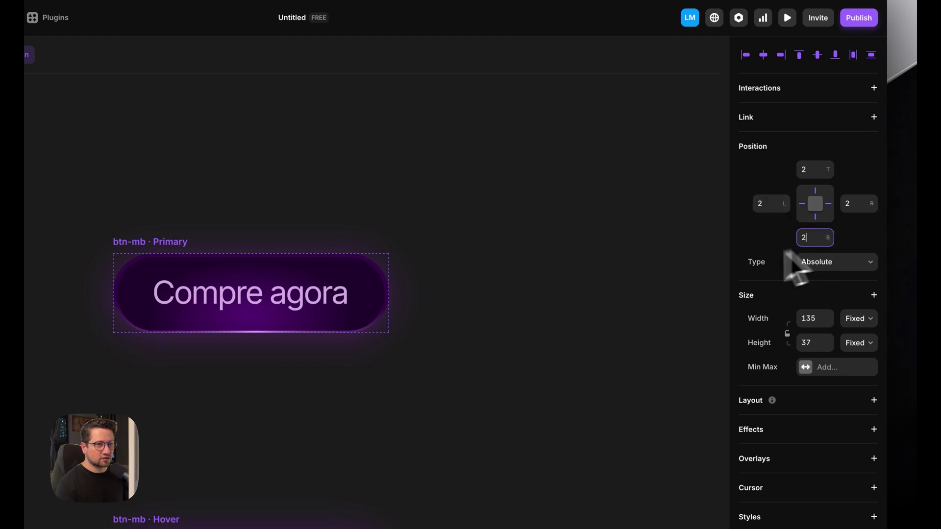
# - Return to the Home page and preview the Desktop frame to check the button's thicker light border
pyautogui.click(598, 315)
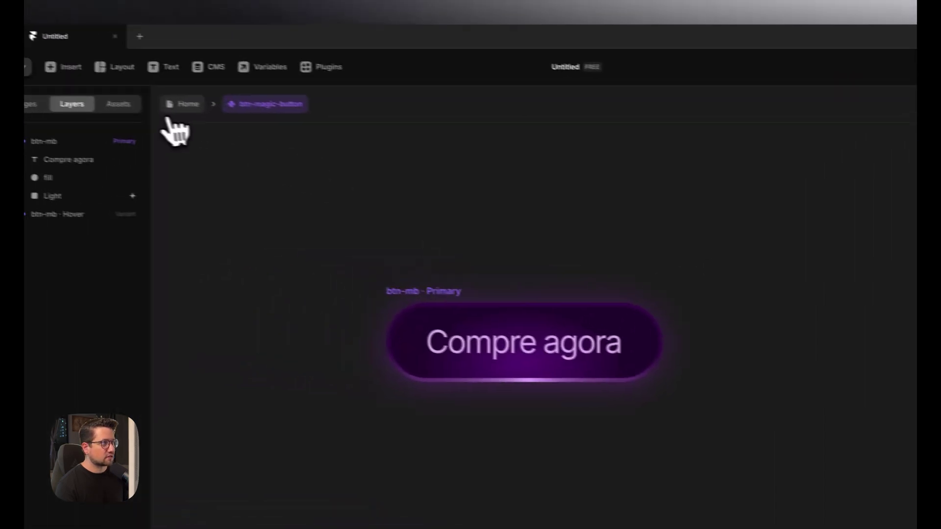
pyautogui.click(181, 105)
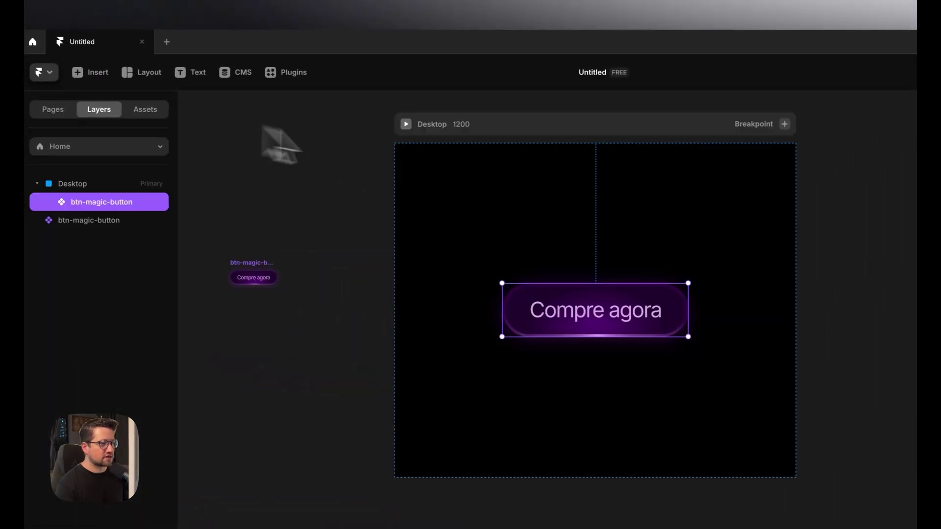
pyautogui.click(405, 124)
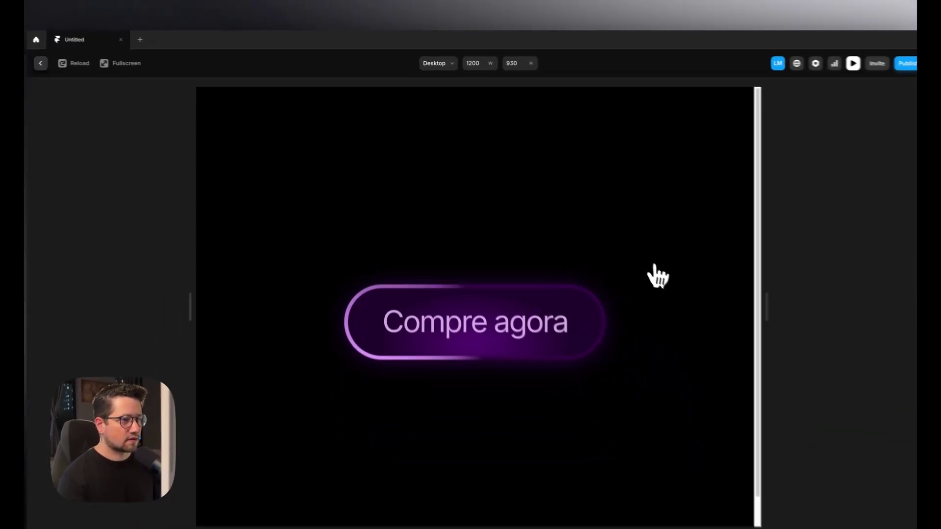